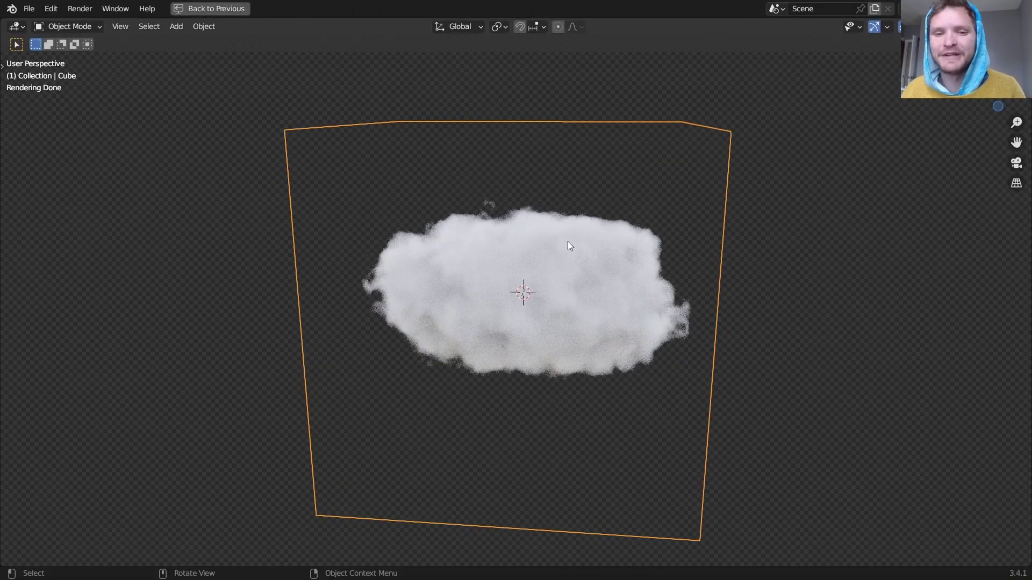
# Step: Duplicate the cloud volume cube, rotate the copy about the global Z axis and scale it down
pyautogui.moveTo(568, 244)
pyautogui.mouseDown(button='middle')
pyautogui.moveTo(539, 267)
pyautogui.moveTo(573, 263)
pyautogui.mouseUp(button='middle')
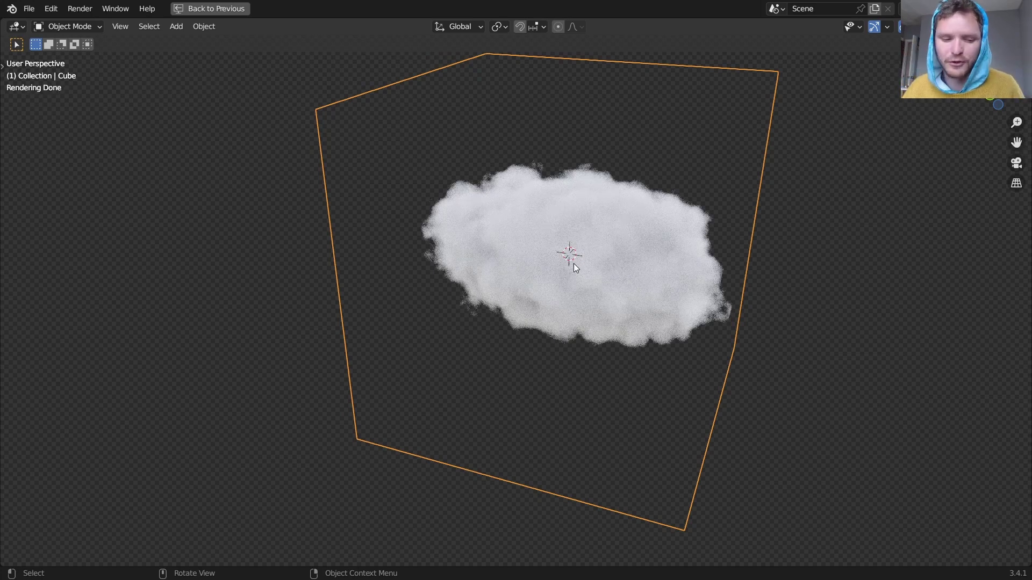
pyautogui.moveTo(573, 247); pyautogui.dragTo(569, 286, button='middle')
pyautogui.hotkey('shift', 'd')
pyautogui.click(717, 247)
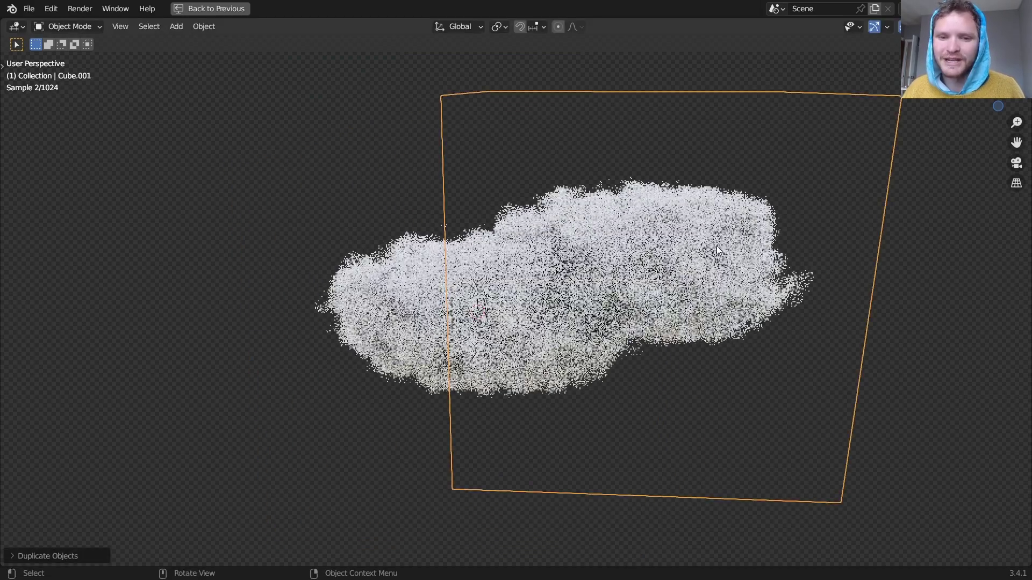
pyautogui.press('r')
pyautogui.press('z')
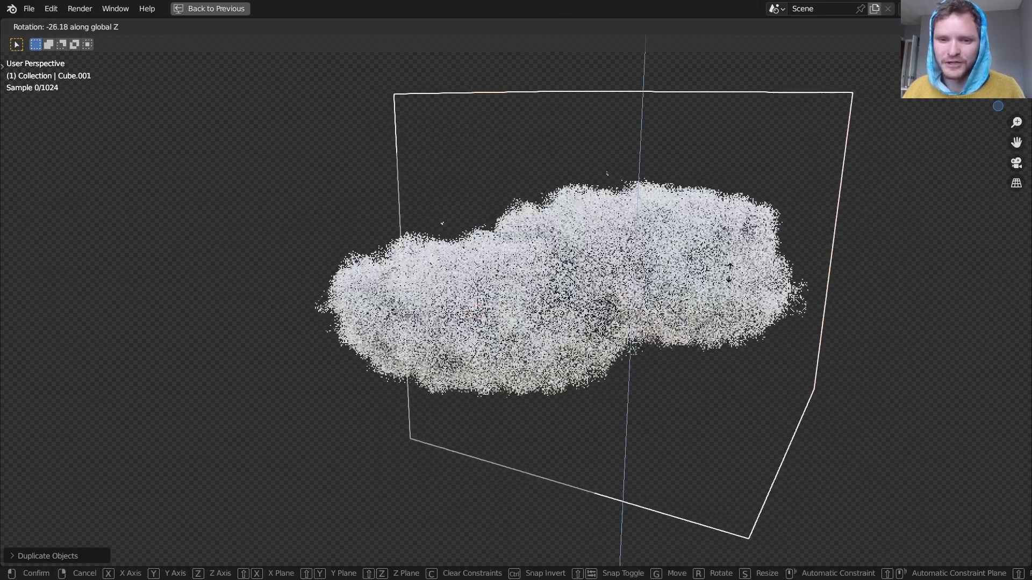
pyautogui.click(763, 258)
pyautogui.press('s')
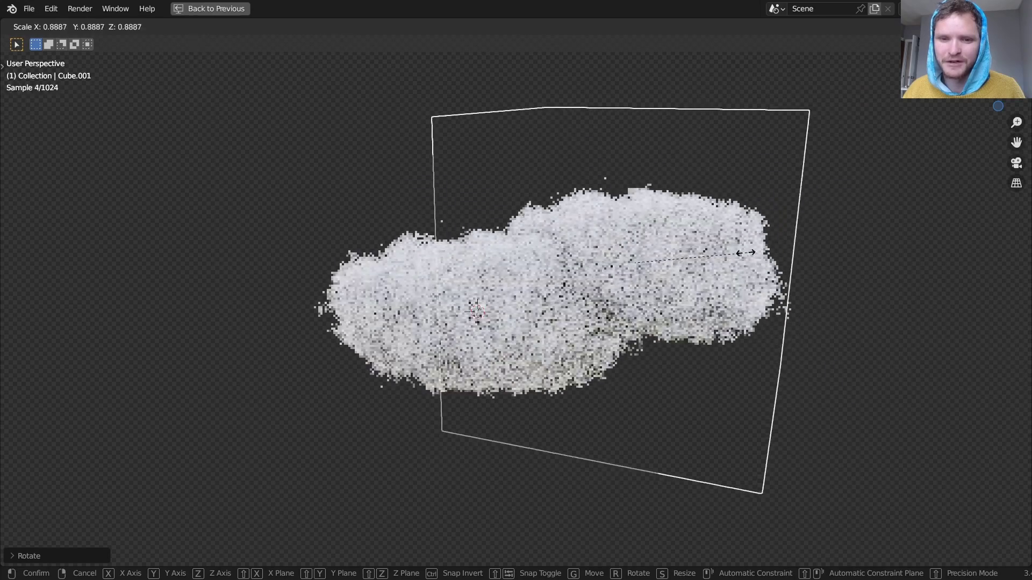
pyautogui.click(720, 261)
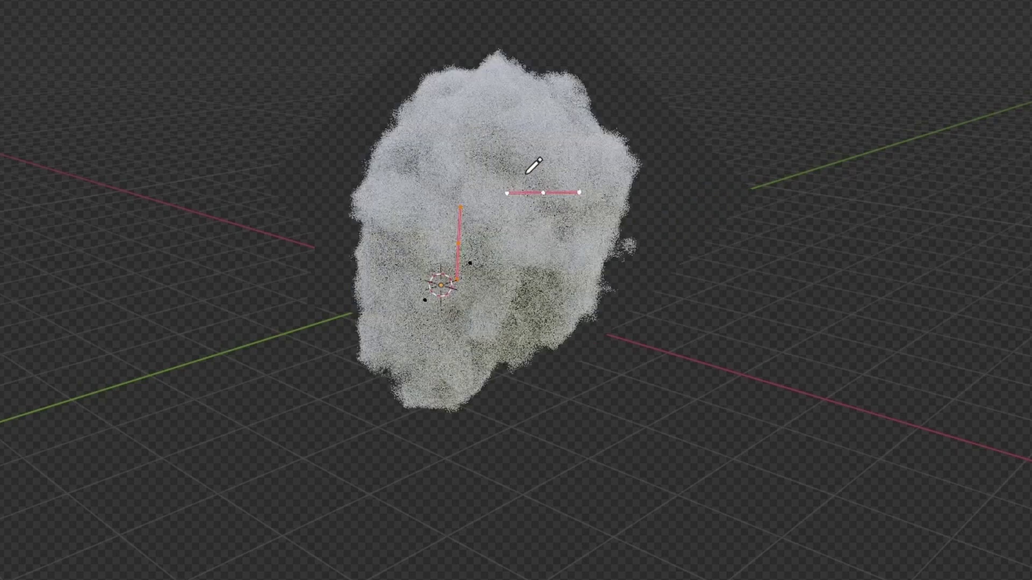
# Step: Draw additional curve strokes beside the existing ones to extend the cloud volume
pyautogui.moveTo(515, 172); pyautogui.dragTo(404, 146)
pyautogui.moveTo(404, 147); pyautogui.dragTo(446, 147, button='middle')
pyautogui.moveTo(644, 163); pyautogui.dragTo(712, 151)
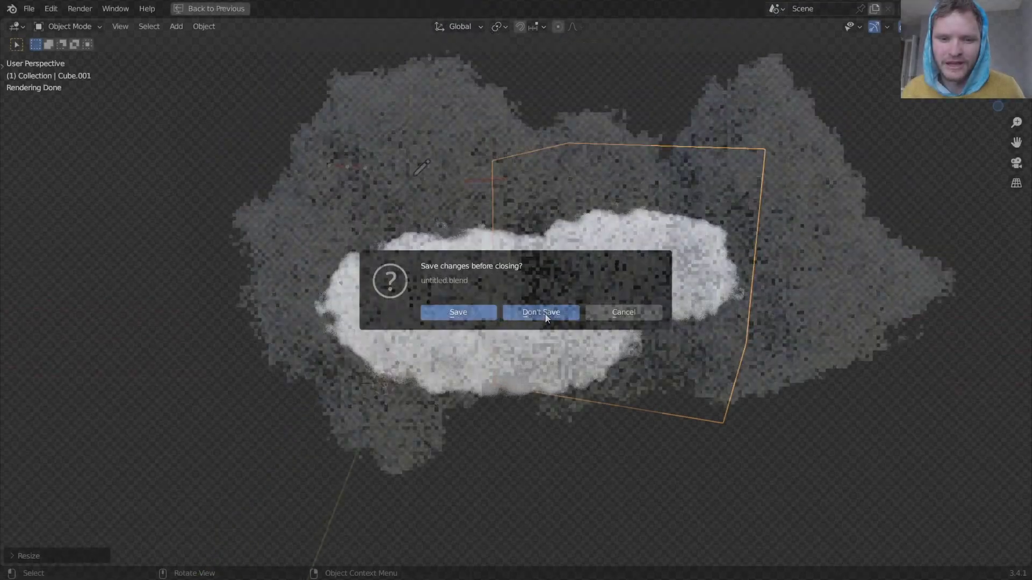
# Step: Discard the unsaved changes to start from the default cube scene and switch to the Shading workspace
pyautogui.click(543, 313)
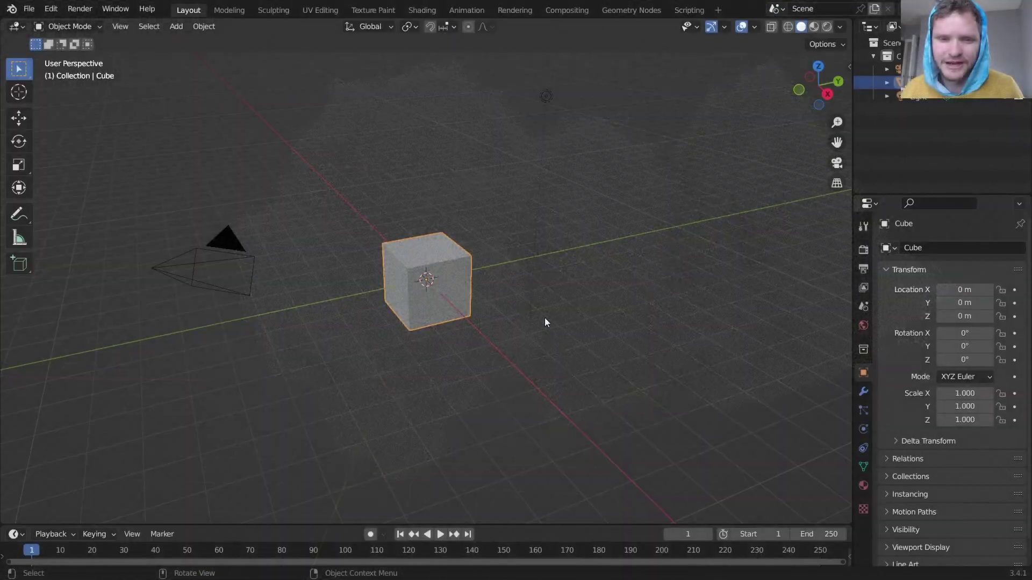
pyautogui.click(422, 12)
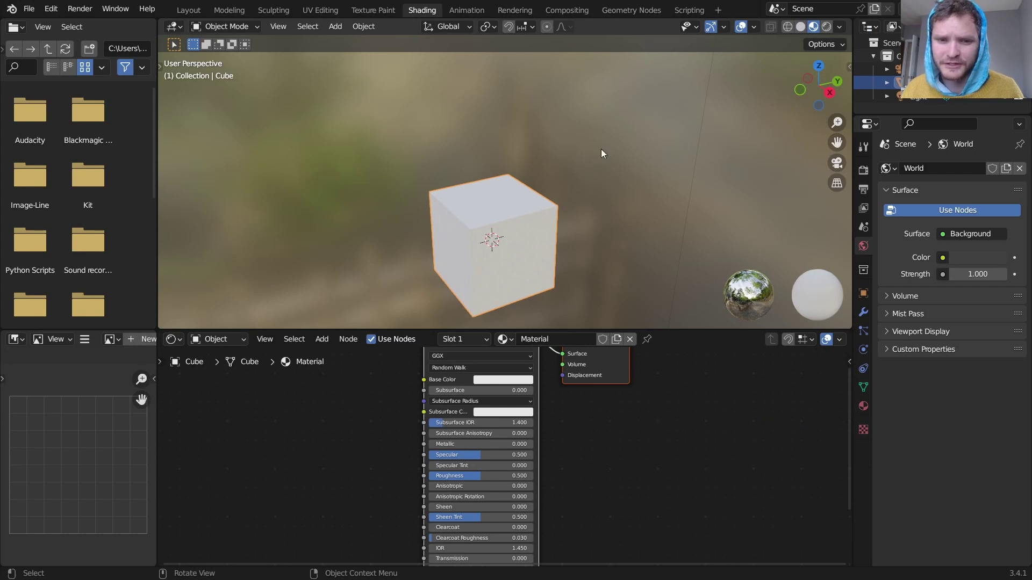
pyautogui.keyDown('shift'); pyautogui.moveTo(461, 218); pyautogui.dragTo(486, 189, button='middle'); pyautogui.keyUp('shift')
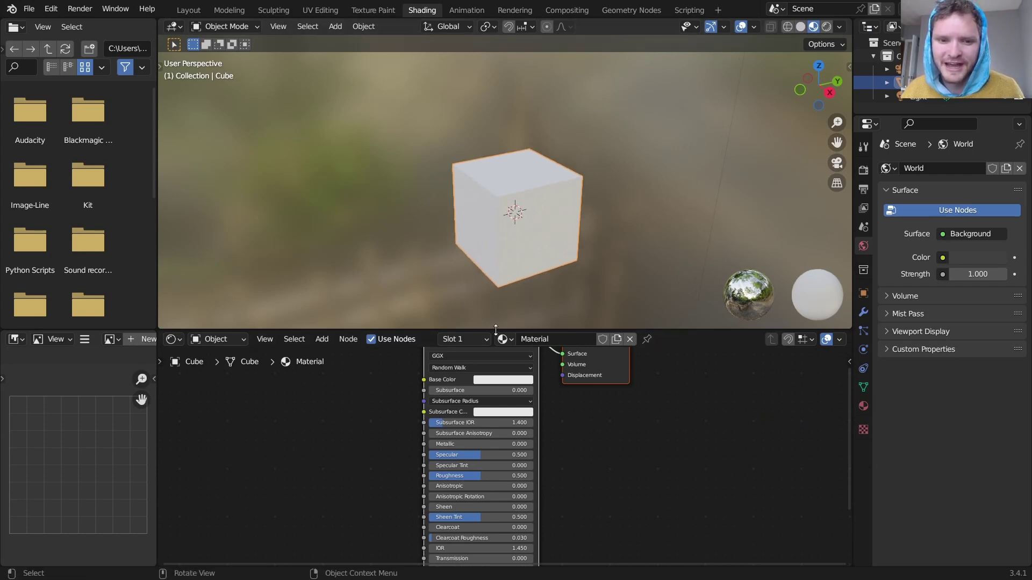
# Step: Delete the Principled BSDF node from the cube's material
pyautogui.moveTo(428, 441); pyautogui.dragTo(473, 458, button='middle')
pyautogui.click(561, 382)
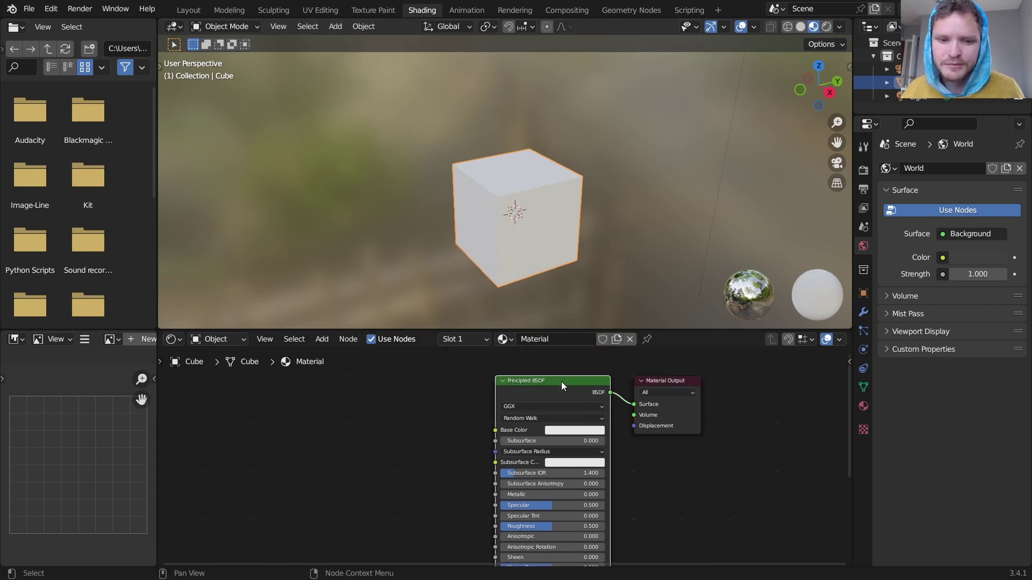
pyautogui.press('x')
# Step: Add a Texture Coordinate node and connect its Object output to the Volume input of the Material Output
pyautogui.moveTo(568, 392); pyautogui.dragTo(540, 419, button='middle')
pyautogui.hotkey('shift', 'a')
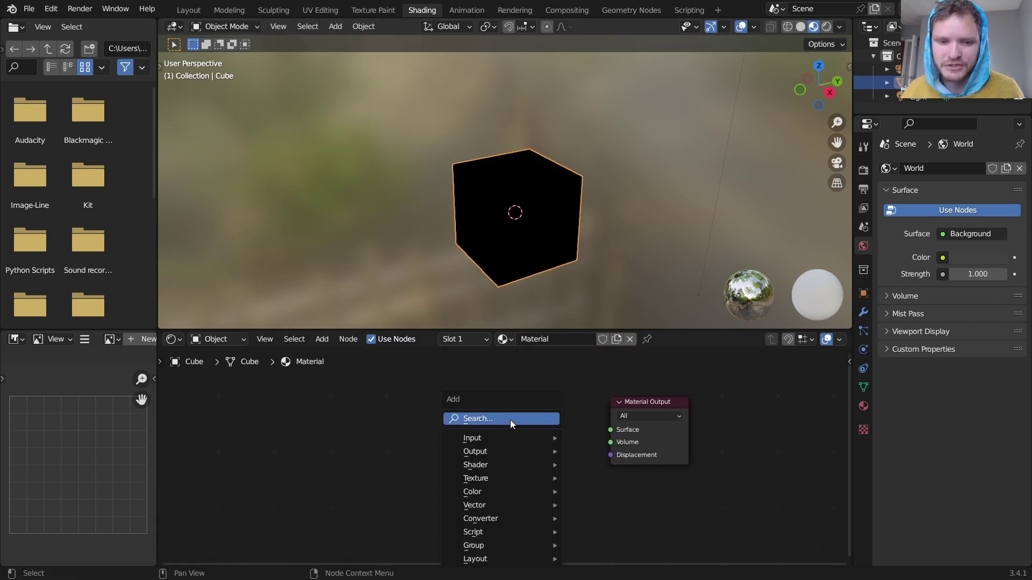
pyautogui.click(511, 420)
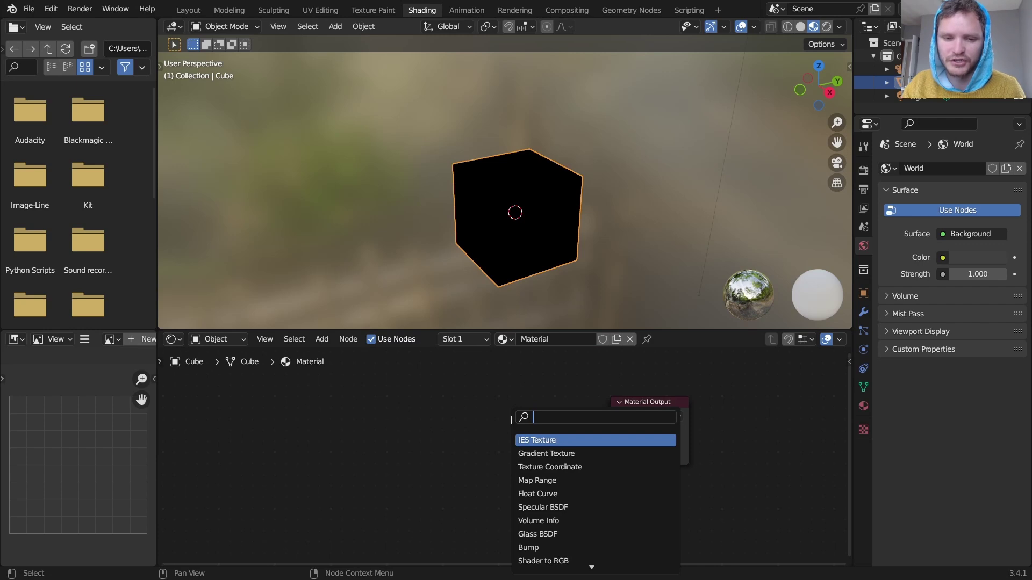
pyautogui.write('coordi')
pyautogui.press('Return')
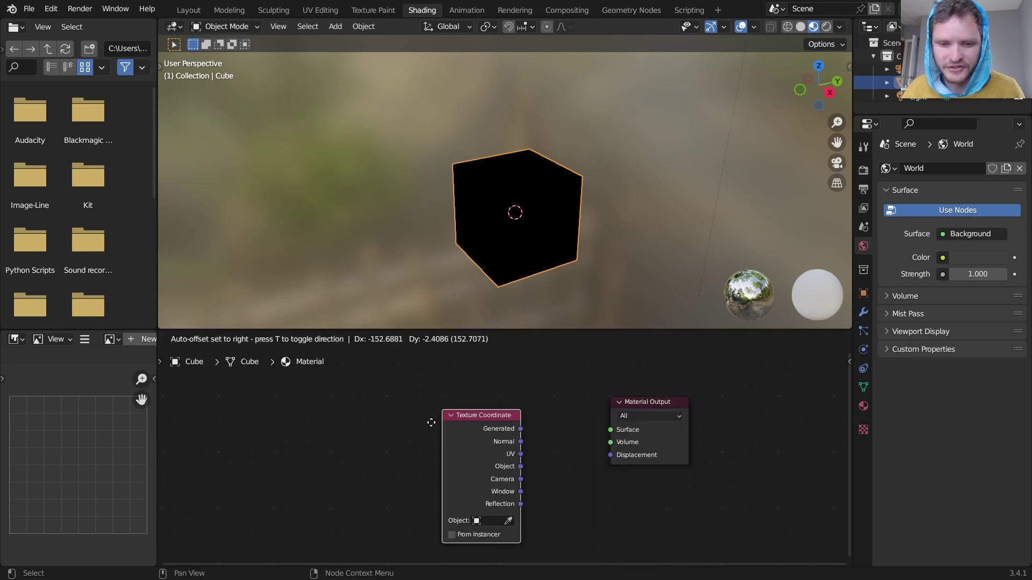
pyautogui.click(413, 439)
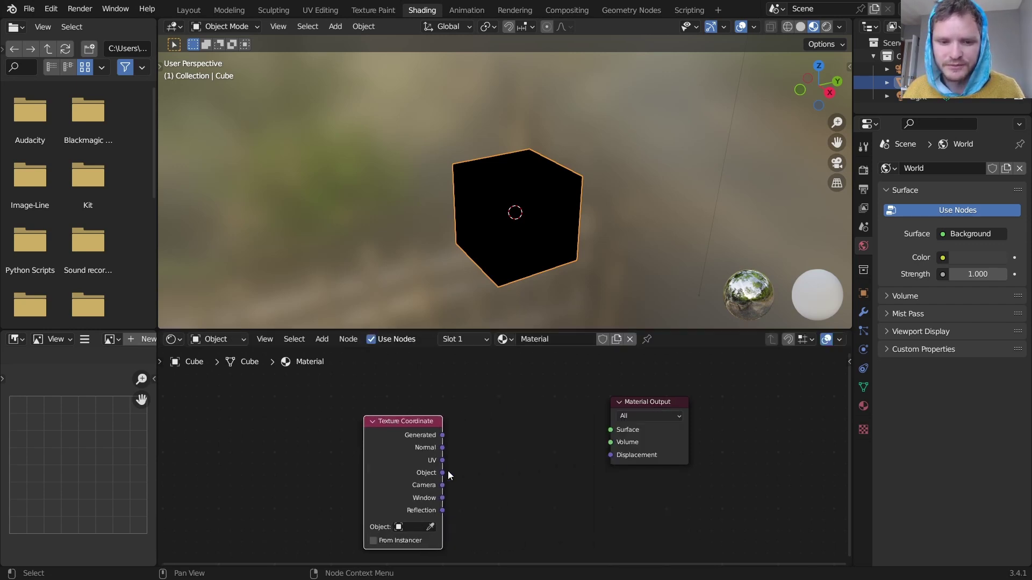
pyautogui.moveTo(449, 472); pyautogui.dragTo(611, 442)
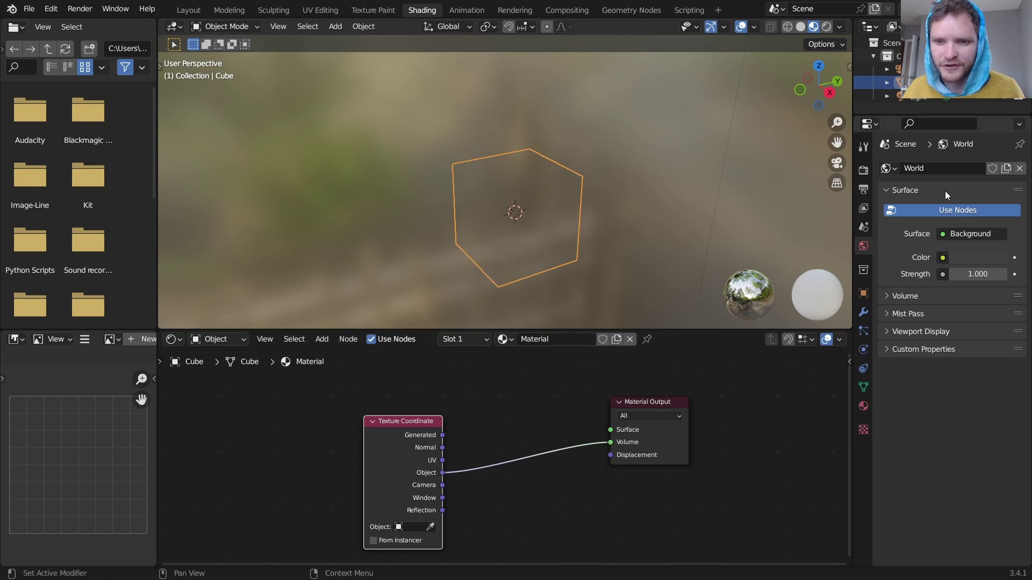
# Step: Switch the viewport to rendered shading and set the render engine to Cycles with GPU Compute as the device
pyautogui.click(827, 27)
pyautogui.click(864, 170)
pyautogui.click(985, 169)
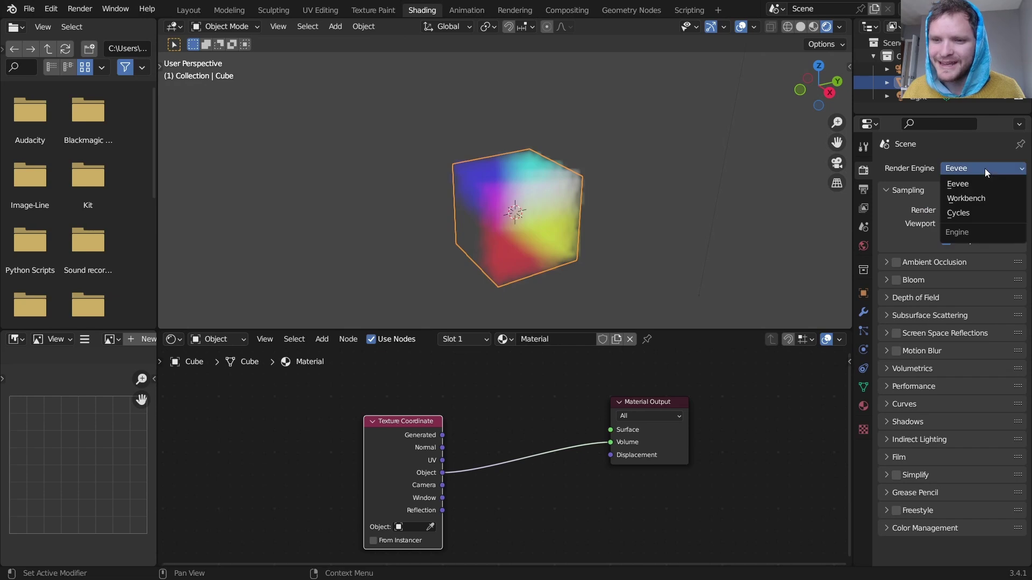
pyautogui.click(967, 213)
pyautogui.click(954, 203)
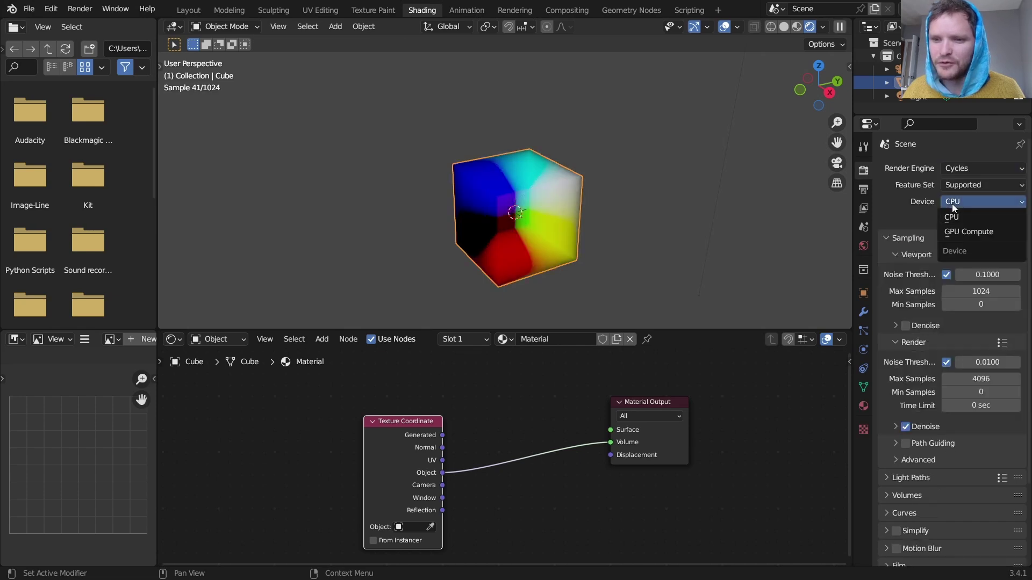
pyautogui.click(959, 233)
pyautogui.moveTo(654, 233); pyautogui.dragTo(518, 191, button='middle')
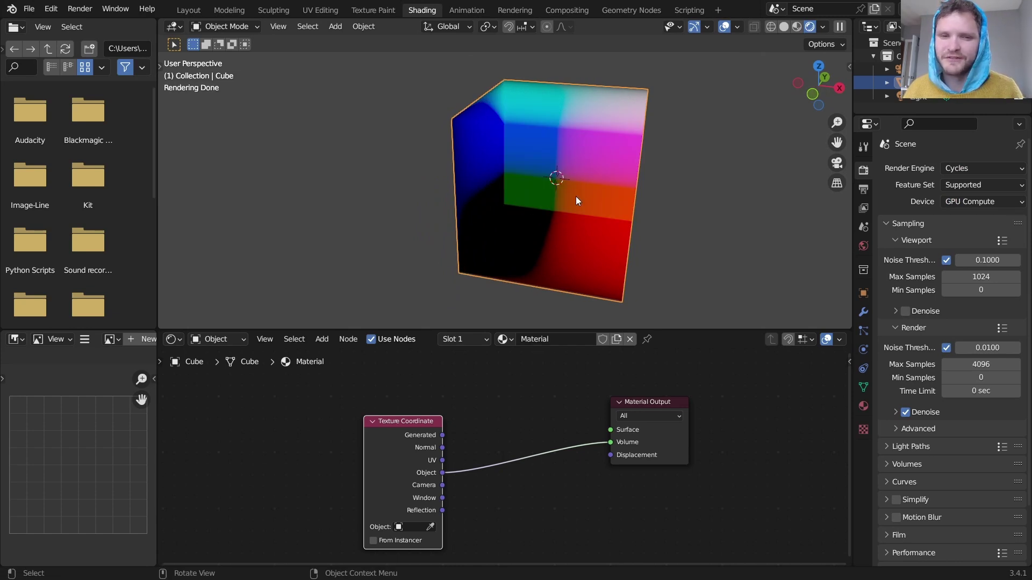
pyautogui.moveTo(575, 197); pyautogui.dragTo(539, 198, button='middle')
# Step: Insert a Vector Math node set to Length after the Texture Coordinate node and connect its Value output to Volume
pyautogui.moveTo(405, 436); pyautogui.dragTo(240, 432)
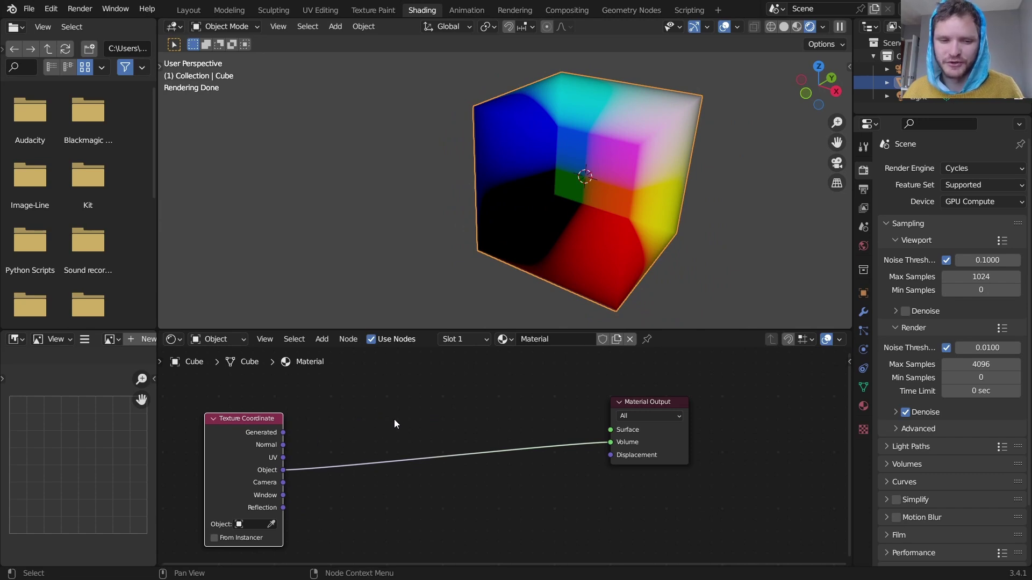
pyautogui.hotkey('shift', 'a')
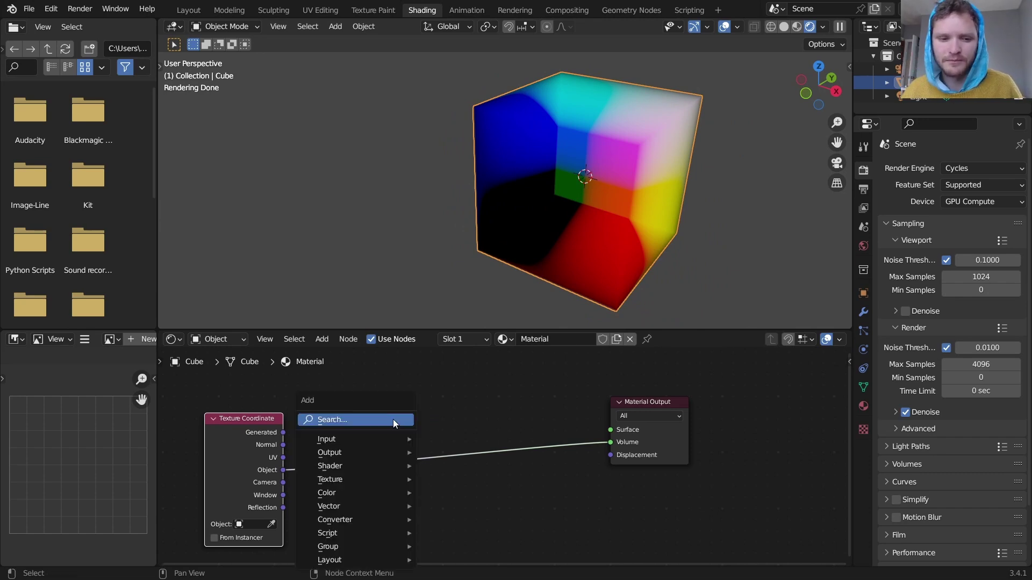
pyautogui.write('vec')
pyautogui.press('Return')
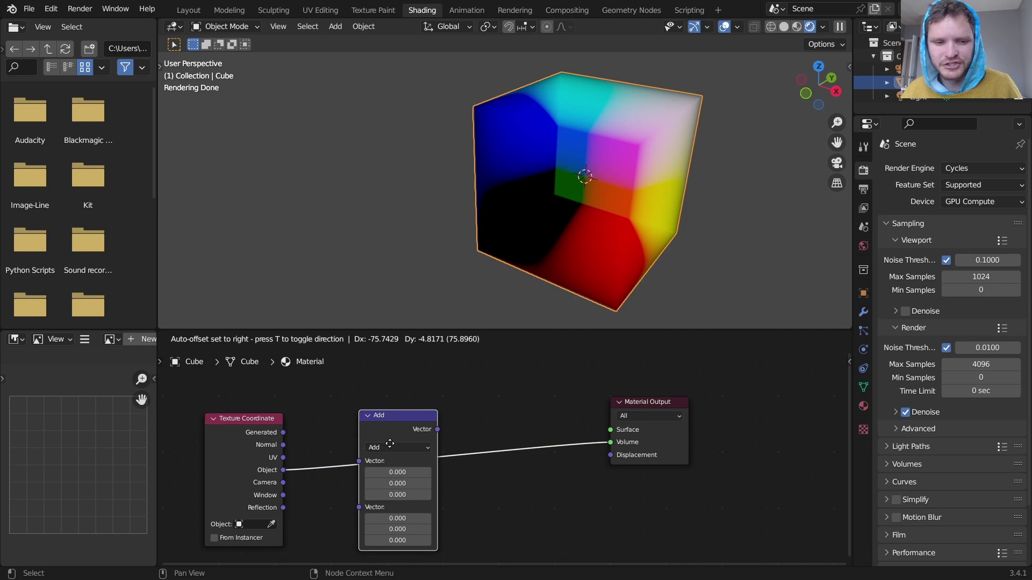
pyautogui.click(386, 447)
pyautogui.click(386, 447)
pyautogui.click(379, 274)
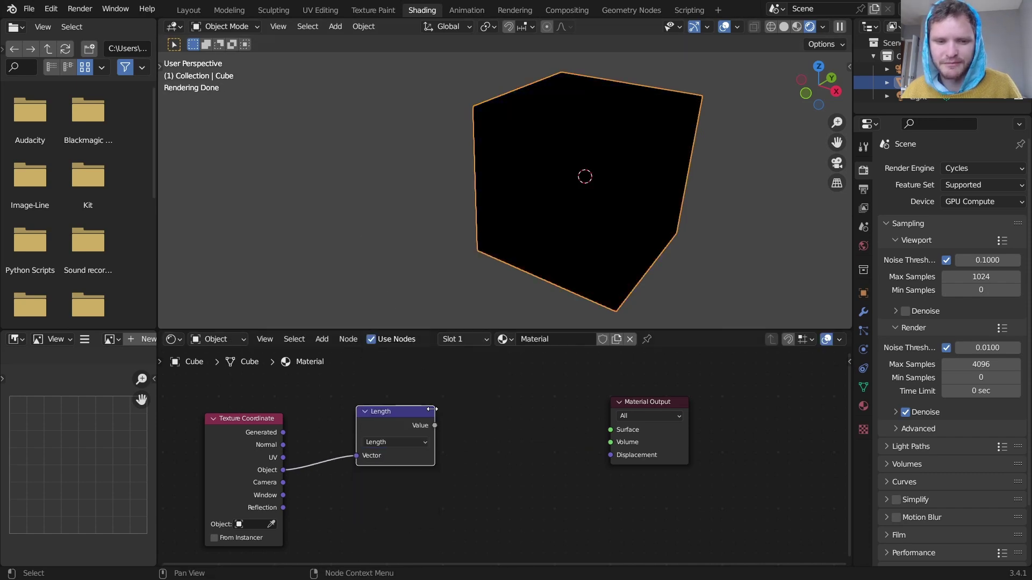
pyautogui.moveTo(434, 425); pyautogui.dragTo(610, 442)
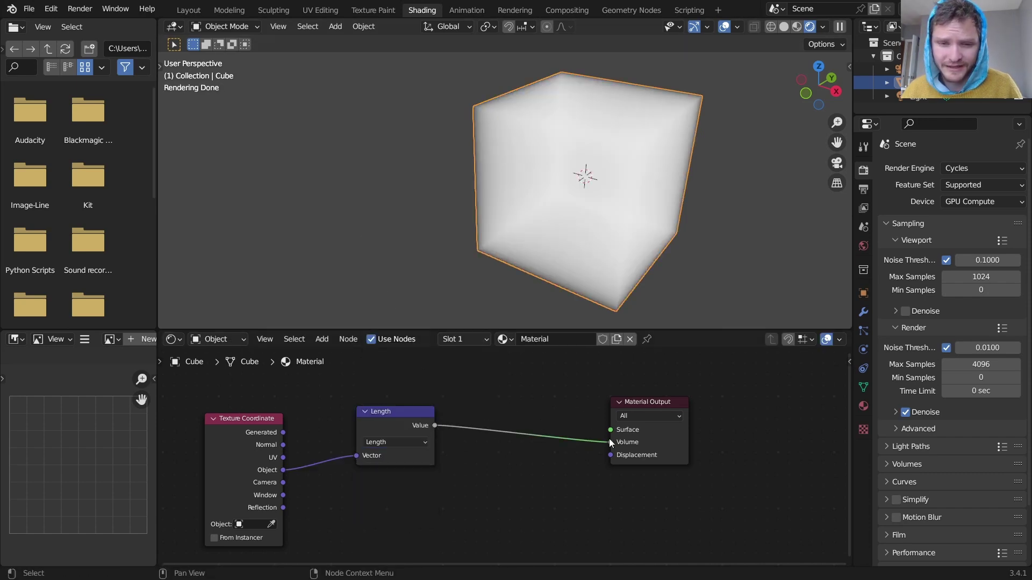
# Step: Insert a Map Range node between the Length node and the Material Output's Volume input
pyautogui.moveTo(600, 185); pyautogui.dragTo(621, 189, button='middle')
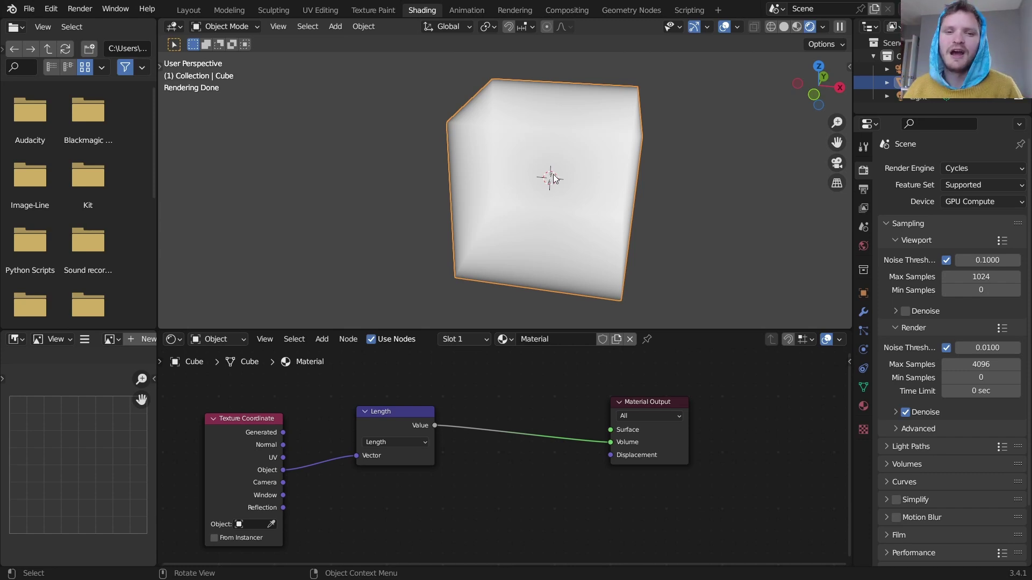
pyautogui.moveTo(580, 163); pyautogui.dragTo(553, 163, button='middle')
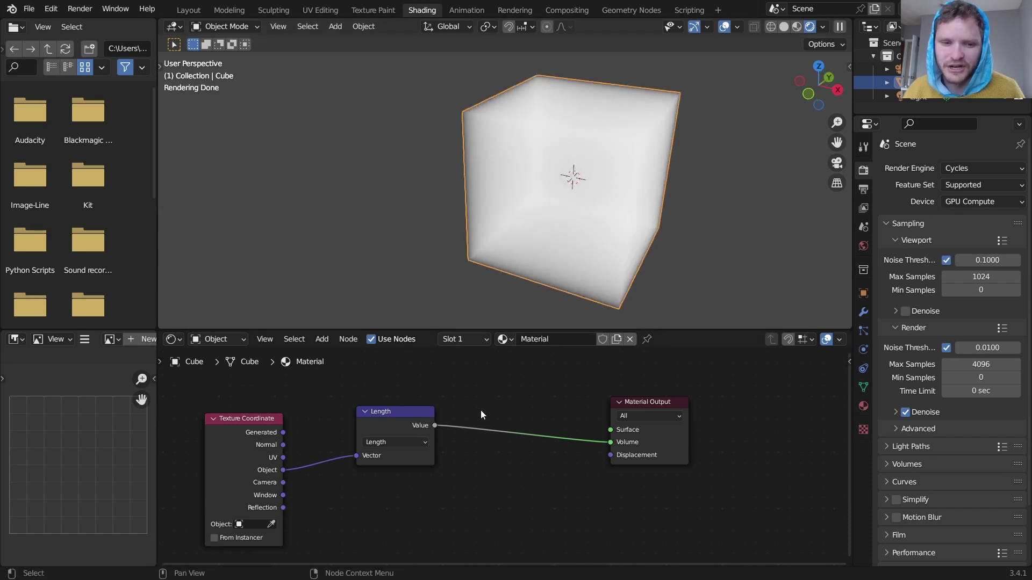
pyautogui.hotkey('shift', 'a')
pyautogui.write('rang')
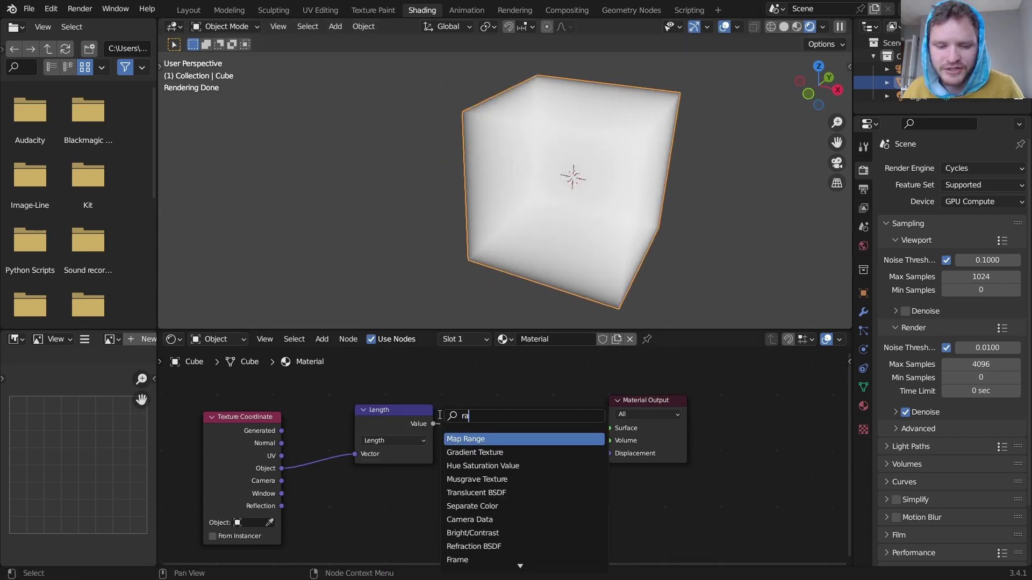
pyautogui.press('Return')
pyautogui.click(516, 424)
pyautogui.scroll(3, 564, 463)
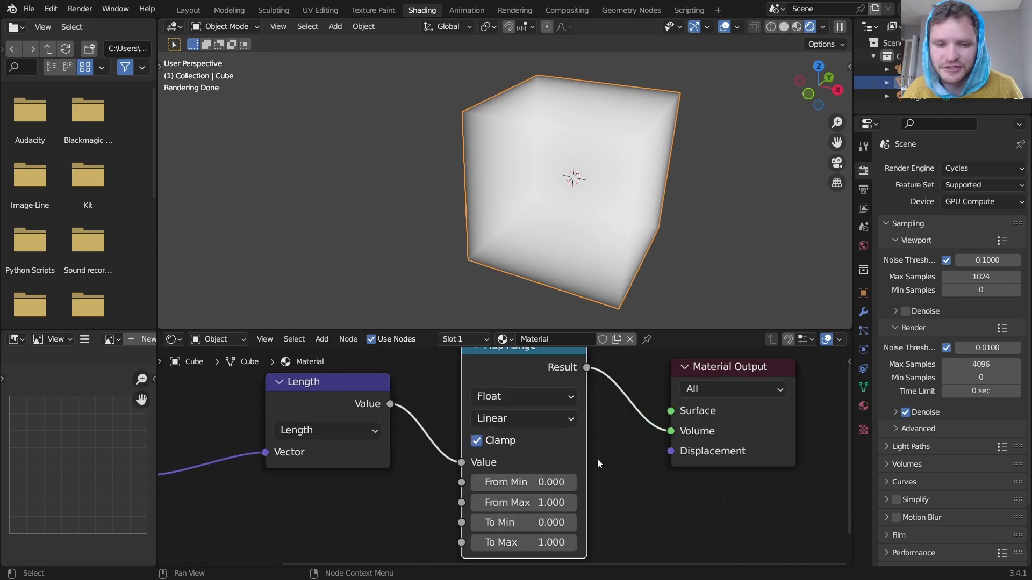
# Step: Set the Map Range node's From Min to 1 and From Max to 0
pyautogui.click(540, 476)
pyautogui.write('1')
pyautogui.press('Tab')
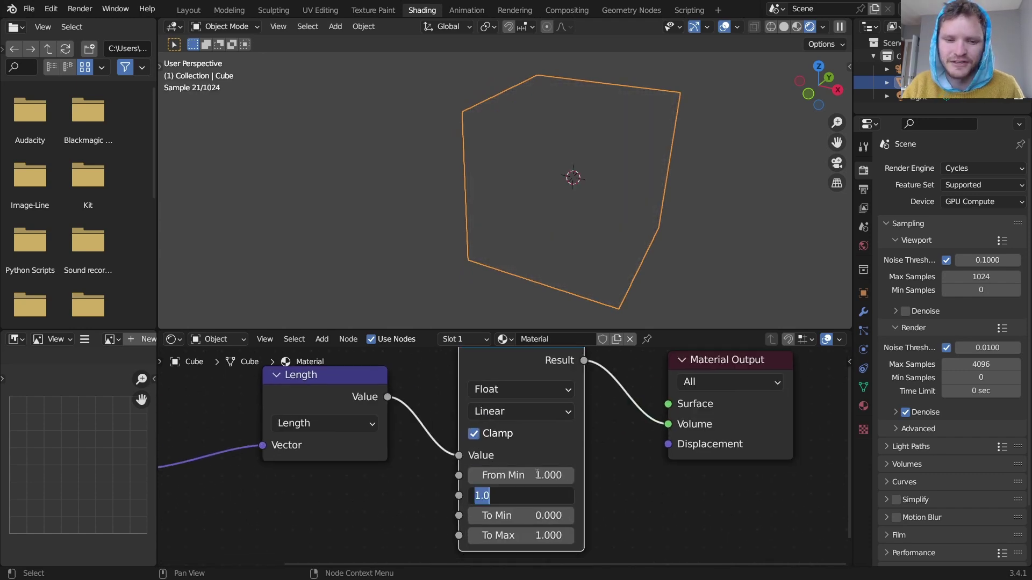
pyautogui.write('0')
pyautogui.press('Return')
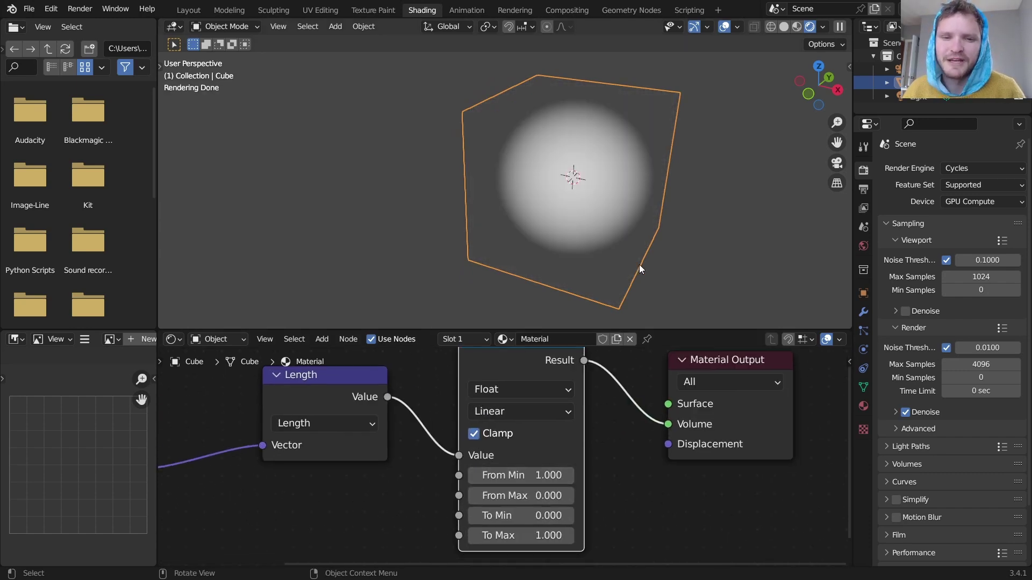
# Step: Scale up the cube's mesh in Edit Mode to enlarge the volume bounds around the sphere
pyautogui.moveTo(639, 264); pyautogui.dragTo(594, 170, button='middle')
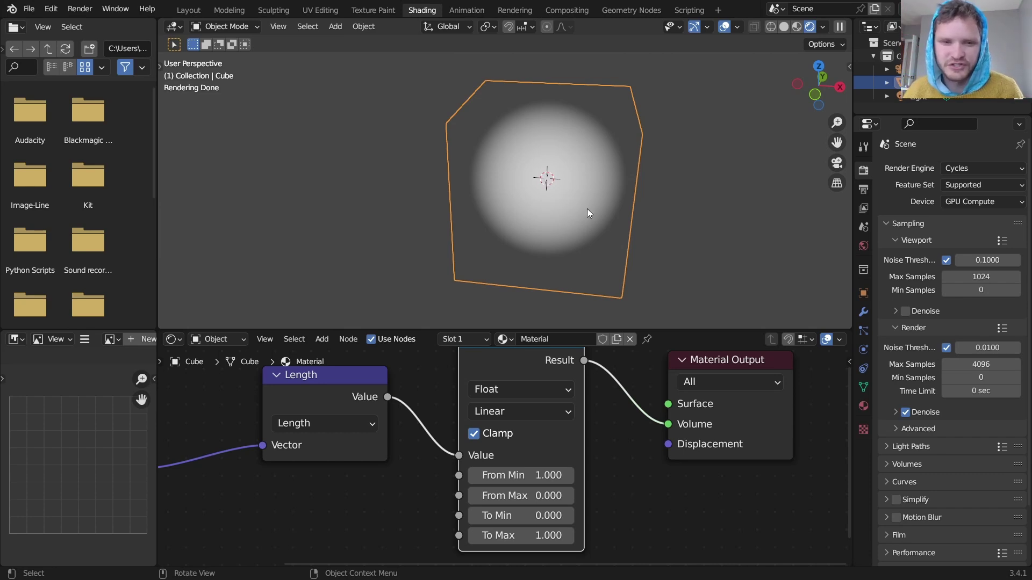
pyautogui.moveTo(550, 203); pyautogui.dragTo(584, 194, button='middle')
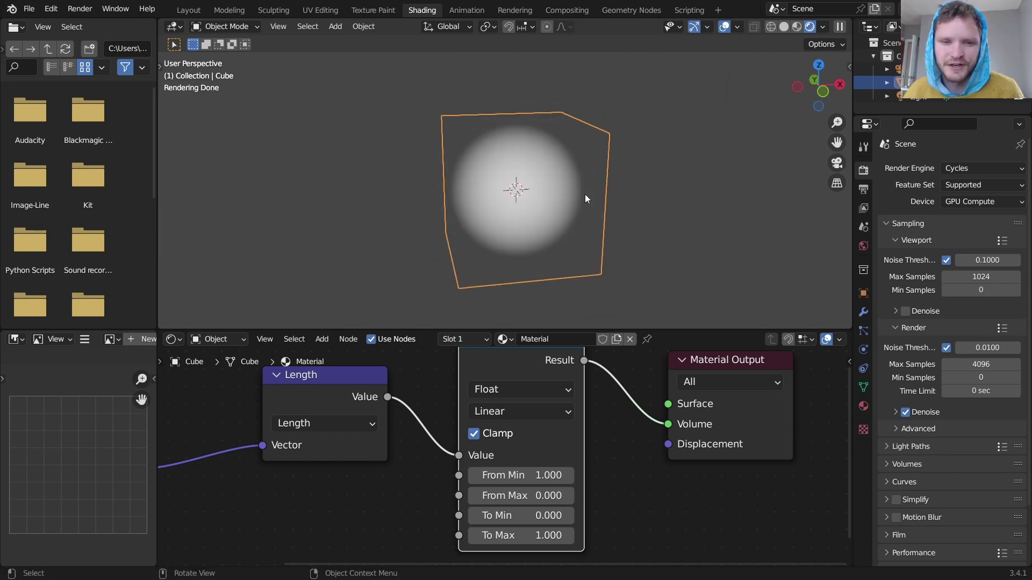
pyautogui.press('s')
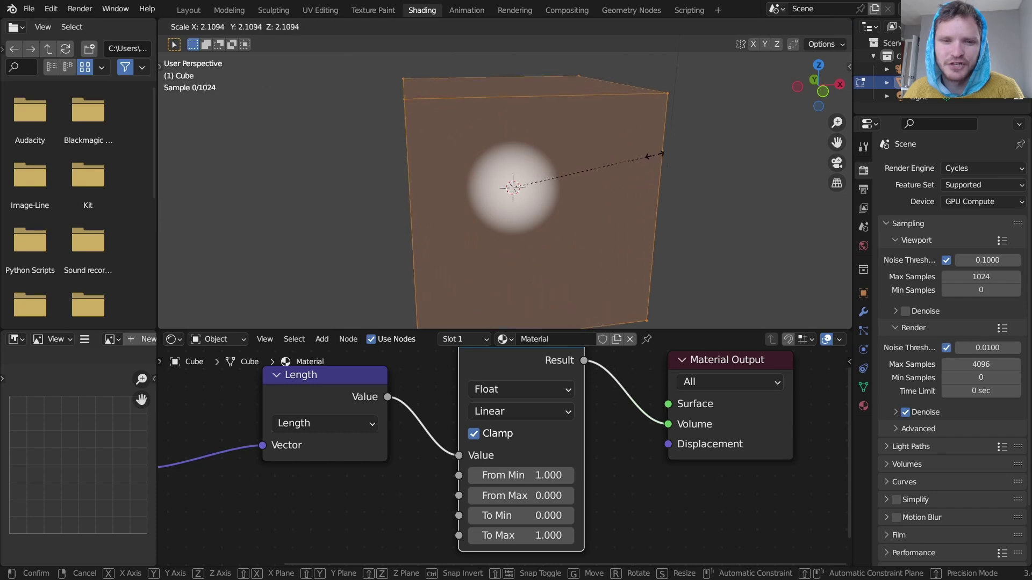
pyautogui.click(695, 143)
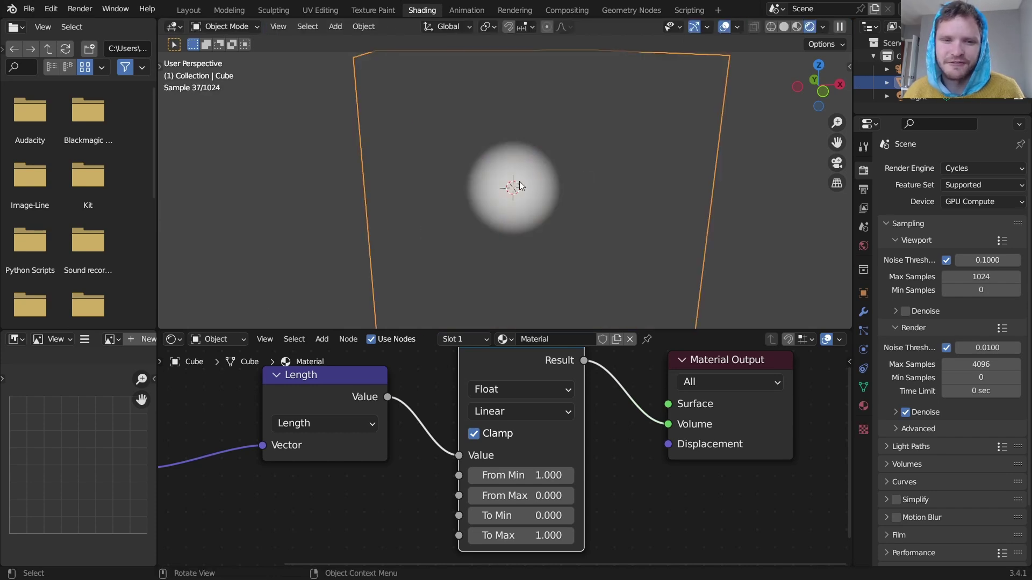
pyautogui.moveTo(519, 181); pyautogui.dragTo(546, 188, button='middle')
# Step: Move the Texture Coordinate node farther from the Length node to make room between them
pyautogui.scroll(-4, 627, 421)
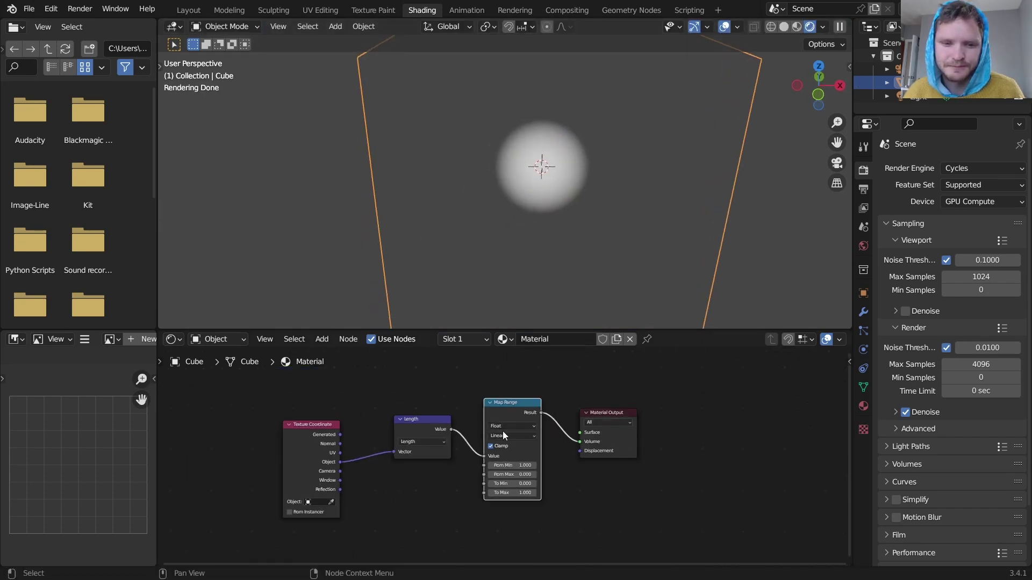
pyautogui.moveTo(502, 431); pyautogui.dragTo(598, 415, button='middle')
pyautogui.scroll(1, 388, 438)
pyautogui.moveTo(386, 426); pyautogui.dragTo(276, 422)
pyautogui.scroll(5, 485, 418)
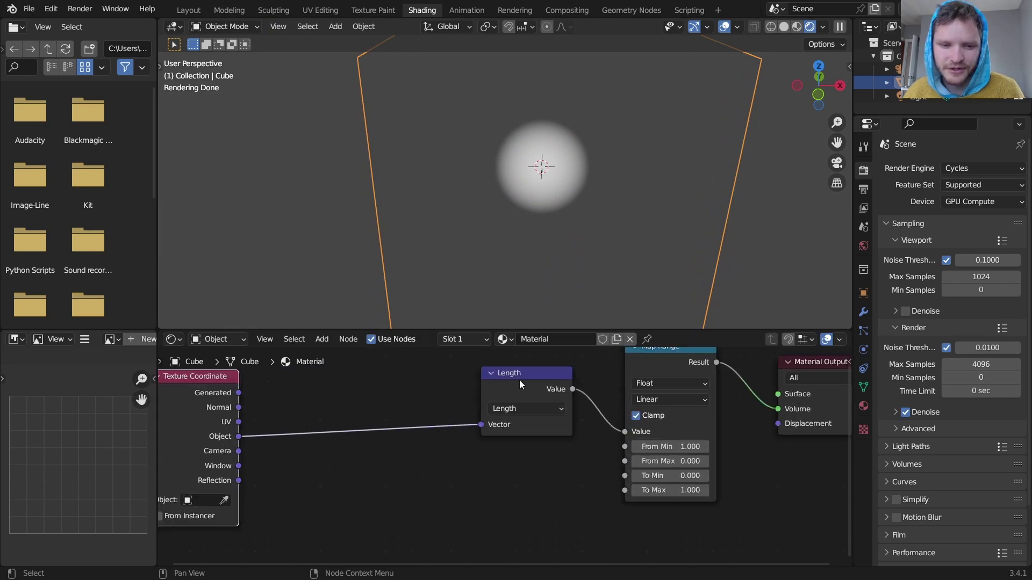
# Step: Duplicate the Length node, switch the copy to Multiply, and insert it between the Texture Coordinate and Length nodes
pyautogui.hotkey('shift', 'd')
pyautogui.click(403, 476)
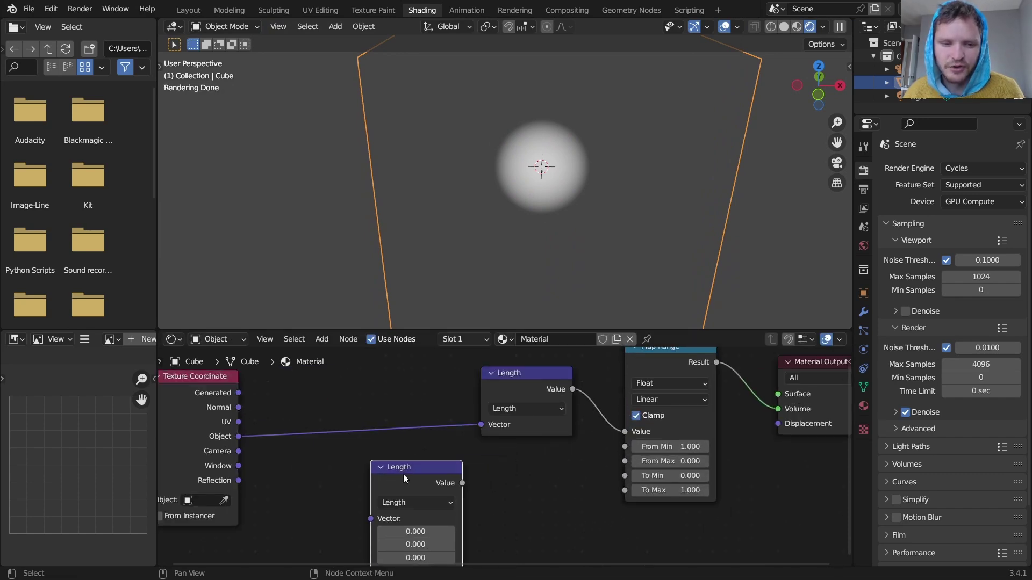
pyautogui.click(413, 500)
pyautogui.press('m')
pyautogui.moveTo(412, 473); pyautogui.dragTo(392, 377)
pyautogui.moveTo(518, 160); pyautogui.dragTo(545, 149, button='middle')
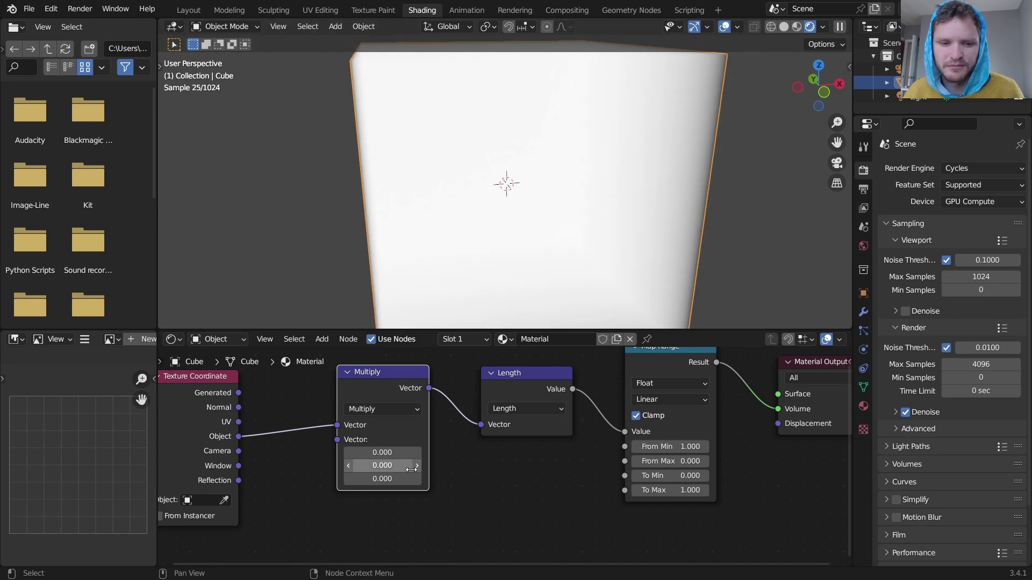
# Step: Set all three components of the Multiply node's second vector to 1
pyautogui.moveTo(403, 453); pyautogui.dragTo(403, 479)
pyautogui.write('1')
pyautogui.press('Return')
pyautogui.moveTo(479, 224); pyautogui.dragTo(511, 225, button='middle')
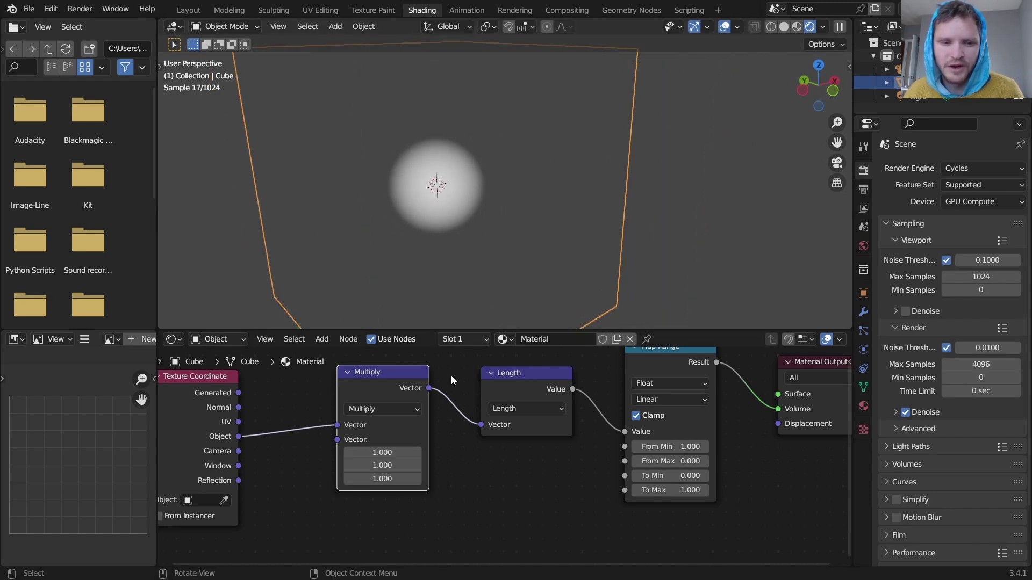
# Step: Stretch the sphere along X by setting the Multiply node's X value to 0.460, leaving Y at 1
pyautogui.keyDown('shift'); pyautogui.moveTo(379, 452); pyautogui.dragTo(409, 465); pyautogui.keyUp('shift')
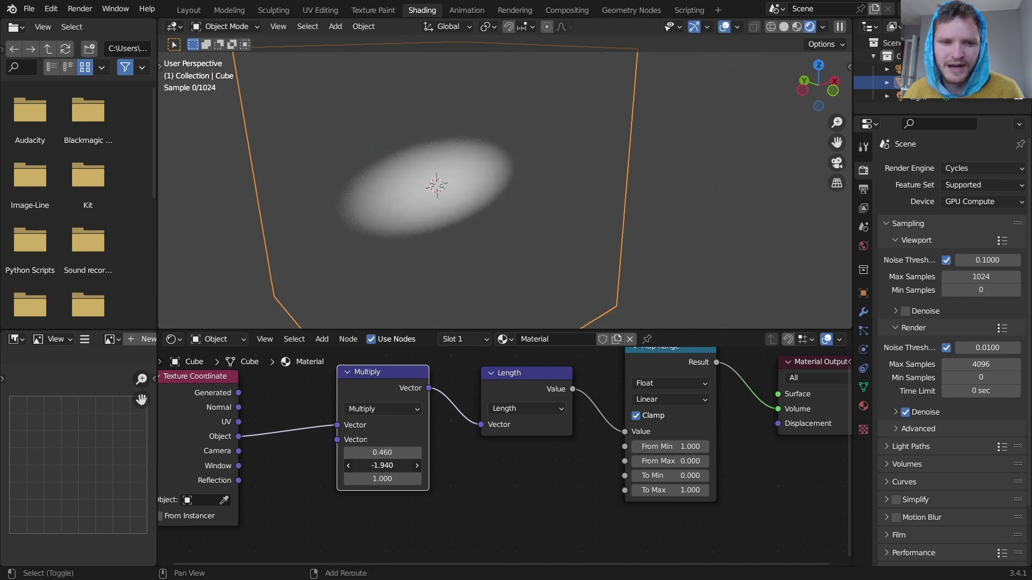
pyautogui.moveTo(314, 465); pyautogui.dragTo(355, 465)
pyautogui.rightClick(382, 465)
pyautogui.moveTo(488, 165); pyautogui.dragTo(450, 150, button='middle')
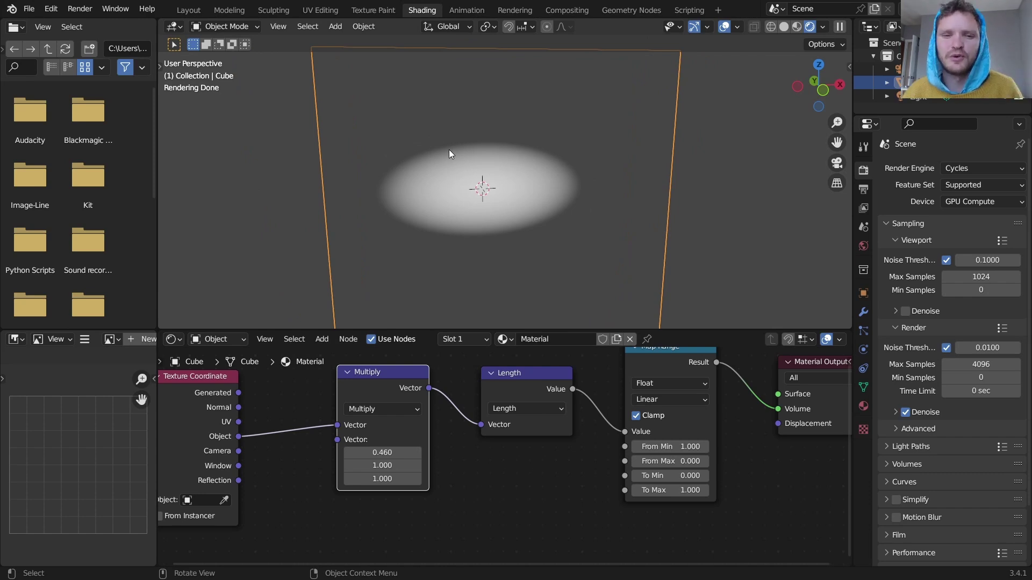
pyautogui.moveTo(526, 186); pyautogui.dragTo(505, 198, button='middle')
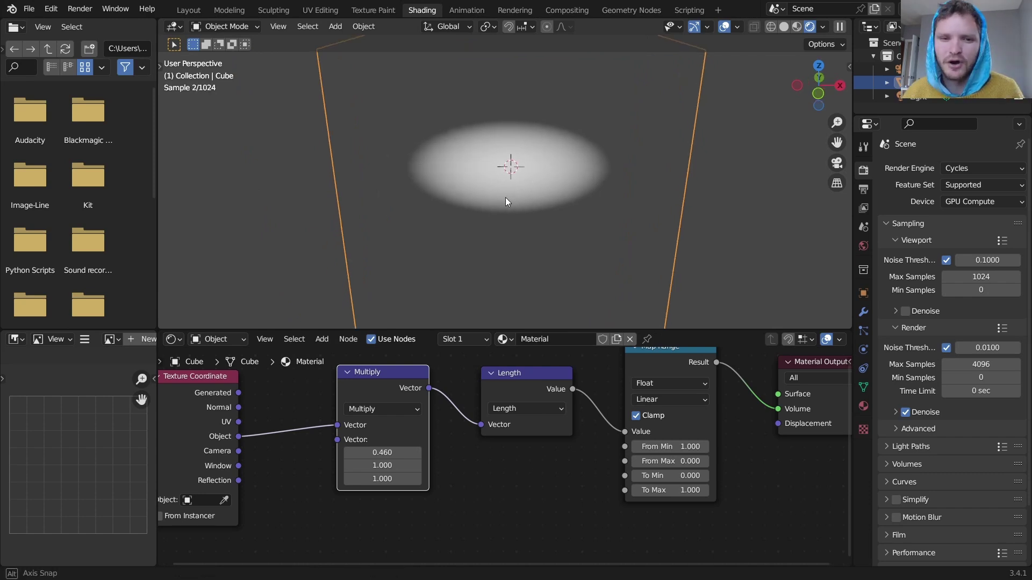
# Step: Reset the Multiply node's X value to 1 and lower it to 0.410 to stretch the sphere along X
pyautogui.click(382, 452)
pyautogui.write('1')
pyautogui.press('Return')
pyautogui.moveTo(382, 453)
pyautogui.keyDown('shift'); pyautogui.mouseDown()
pyautogui.moveTo(353, 452)
pyautogui.moveTo(373, 452)
pyautogui.mouseUp(); pyautogui.keyUp('shift')
pyautogui.moveTo(544, 185); pyautogui.dragTo(544, 162, button='middle')
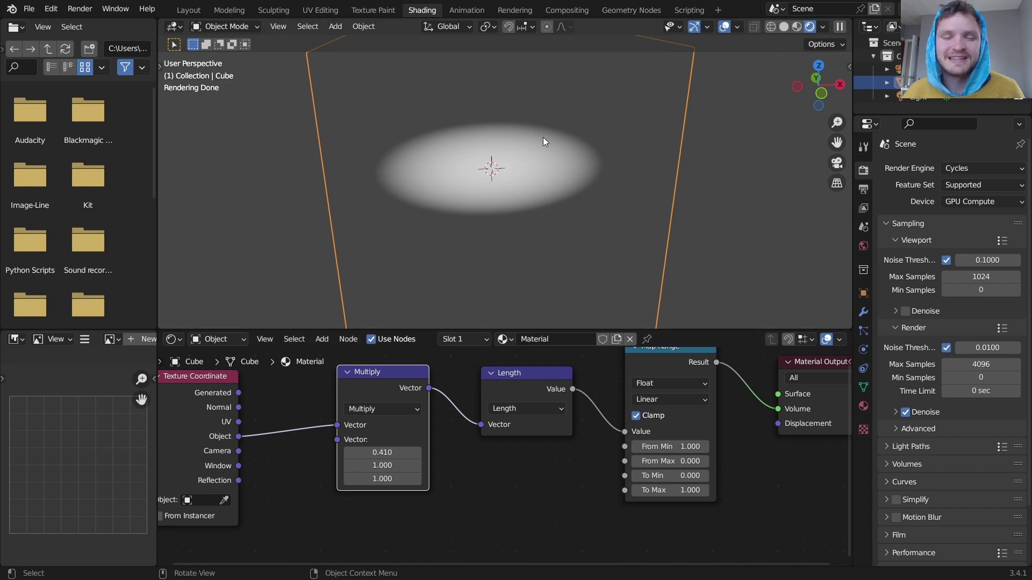
# Step: Add a Noise Texture node below the Multiply node
pyautogui.moveTo(463, 460); pyautogui.dragTo(513, 420, button='middle')
pyautogui.hotkey('shift', 'a')
pyautogui.click(508, 416)
pyautogui.write('noi')
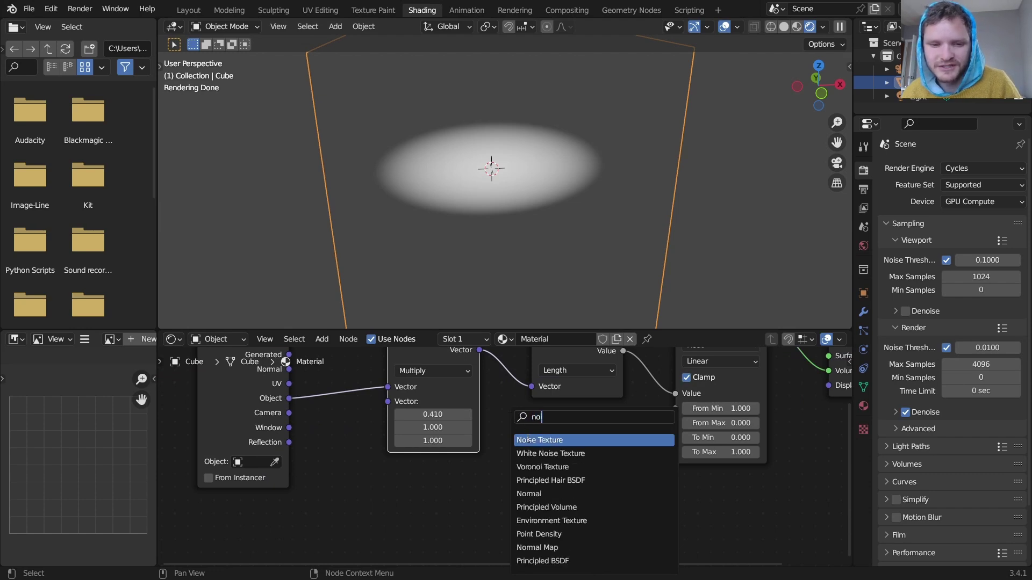
pyautogui.click(528, 440)
pyautogui.click(437, 499)
pyautogui.moveTo(389, 469); pyautogui.dragTo(457, 431, button='middle')
pyautogui.scroll(-1, 458, 432)
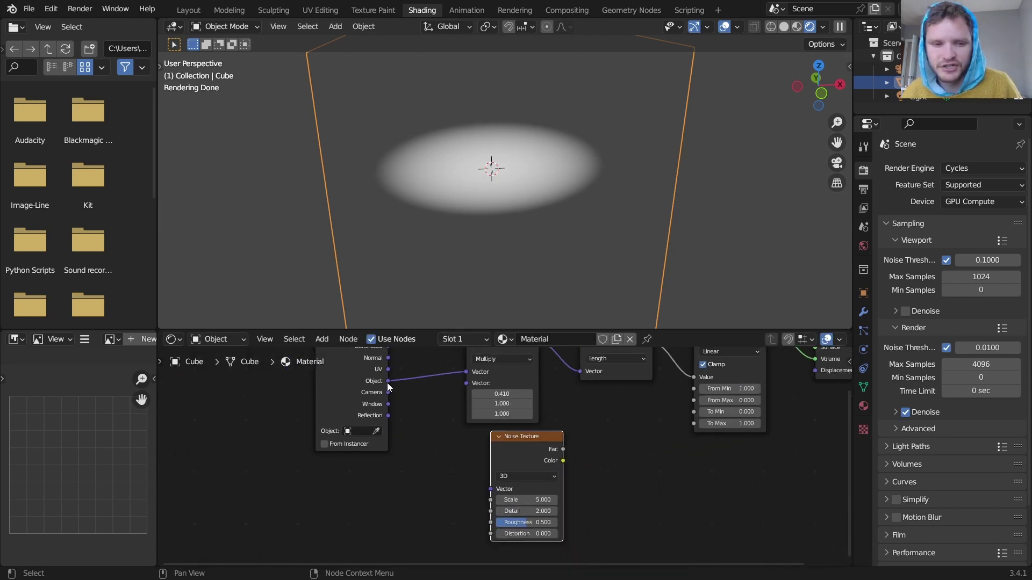
# Step: Connect the Texture Coordinate's Object output to the Noise Texture's Vector input and align the noise node below the Multiply node
pyautogui.moveTo(375, 381); pyautogui.dragTo(477, 489)
pyautogui.moveTo(547, 463); pyautogui.dragTo(502, 477, button='middle')
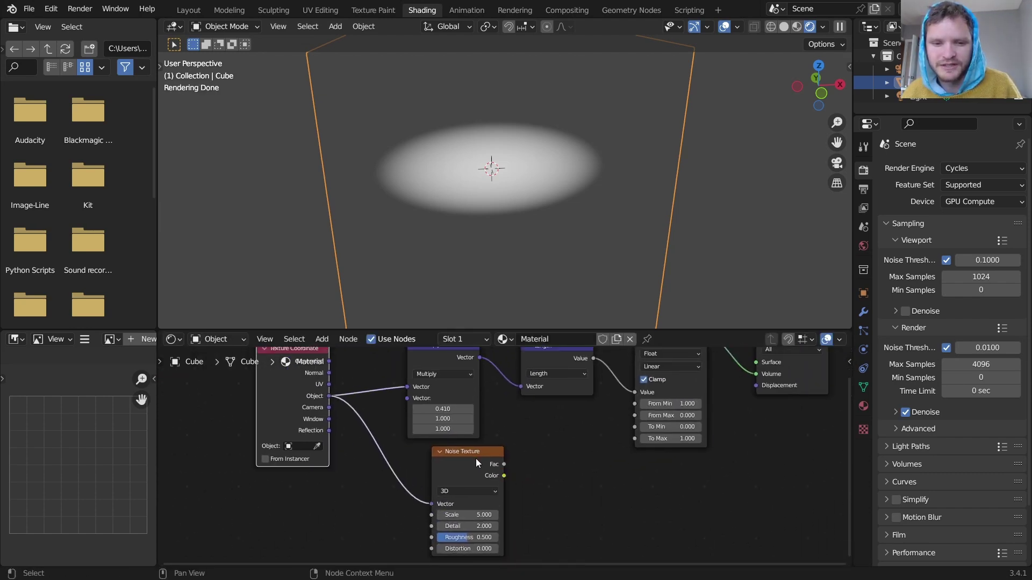
pyautogui.moveTo(475, 459); pyautogui.dragTo(443, 460)
pyautogui.scroll(1, 526, 462)
pyautogui.moveTo(500, 456); pyautogui.dragTo(585, 450, button='middle')
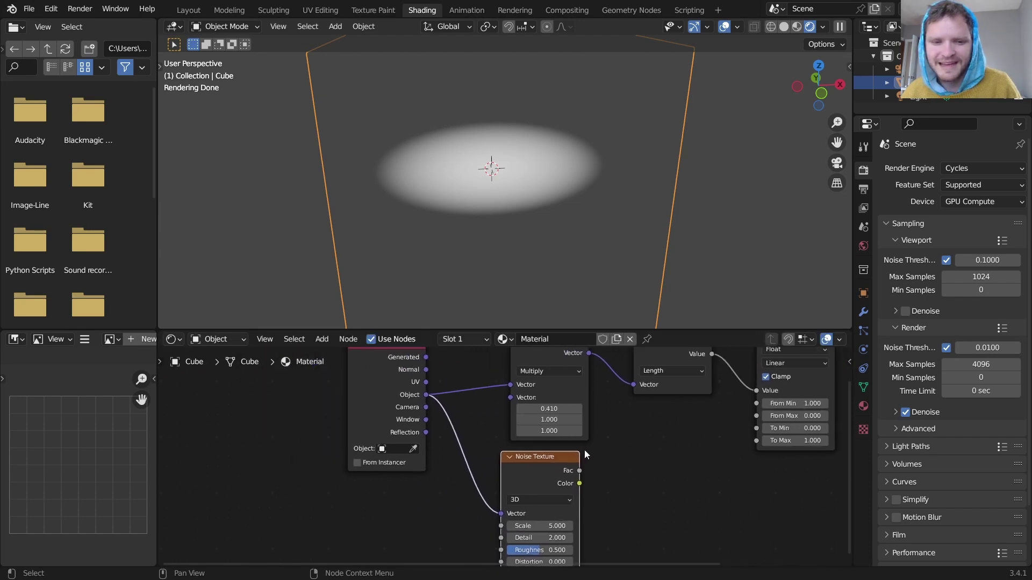
pyautogui.moveTo(461, 473); pyautogui.dragTo(420, 504, button='middle')
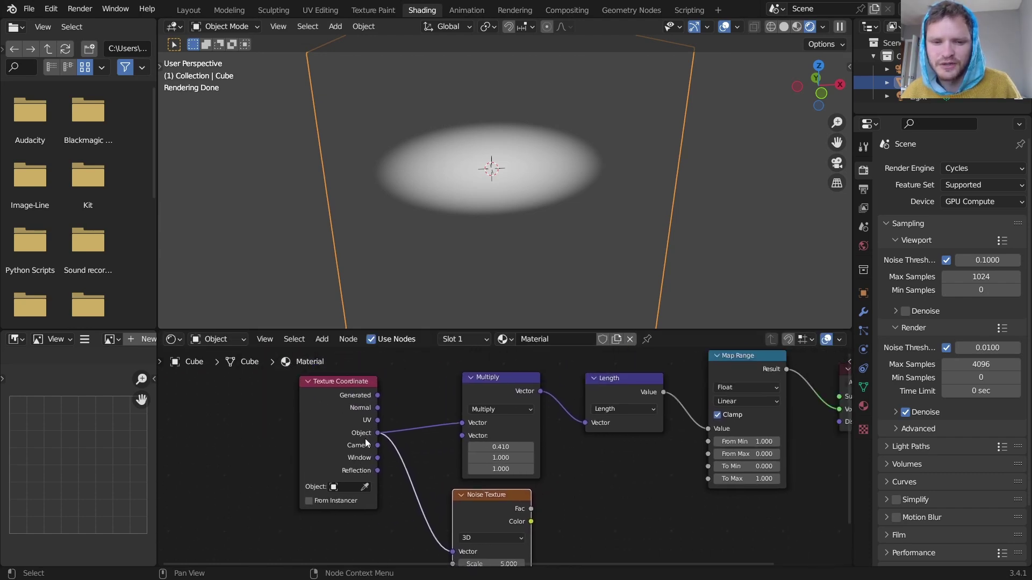
# Step: Move the Texture Coordinate, Multiply and Noise Texture nodes together away from the Length node to make room
pyautogui.moveTo(320, 514); pyautogui.dragTo(368, 489, button='middle')
pyautogui.moveTo(367, 494); pyautogui.dragTo(530, 427)
pyautogui.moveTo(558, 401); pyautogui.dragTo(353, 412)
pyautogui.click(564, 410)
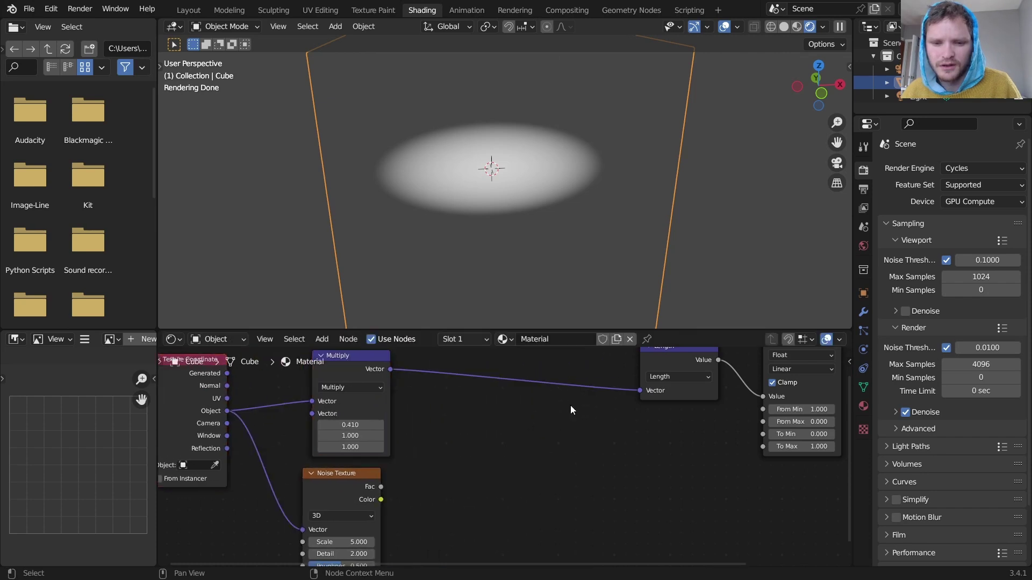
# Step: Add a Mix node near the Length node and set its data type to Vector
pyautogui.moveTo(571, 410); pyautogui.dragTo(570, 437, button='middle')
pyautogui.moveTo(639, 418); pyautogui.dragTo(558, 407)
pyautogui.write('mi')
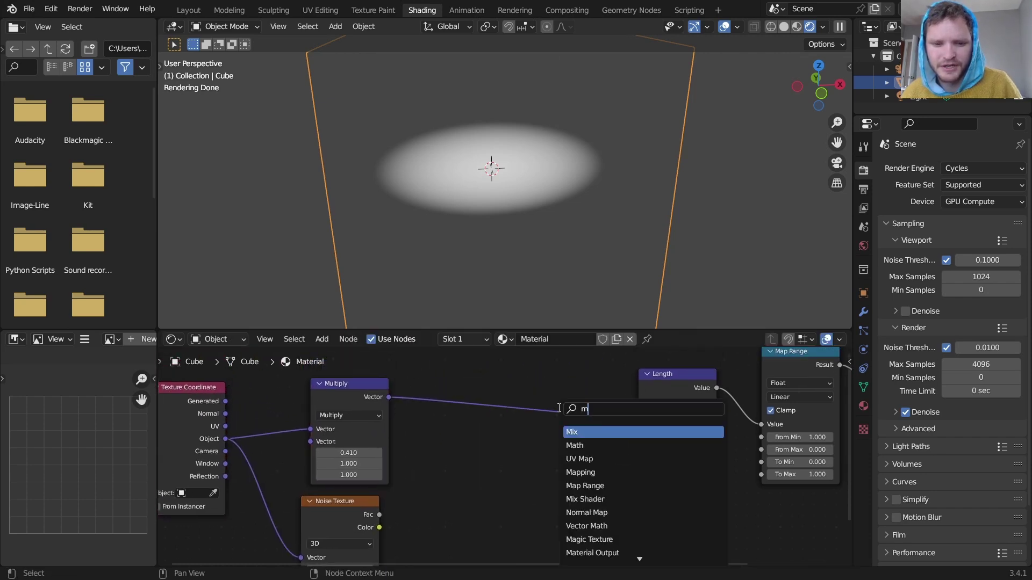
pyautogui.click(590, 432)
pyautogui.click(569, 471)
pyautogui.click(570, 471)
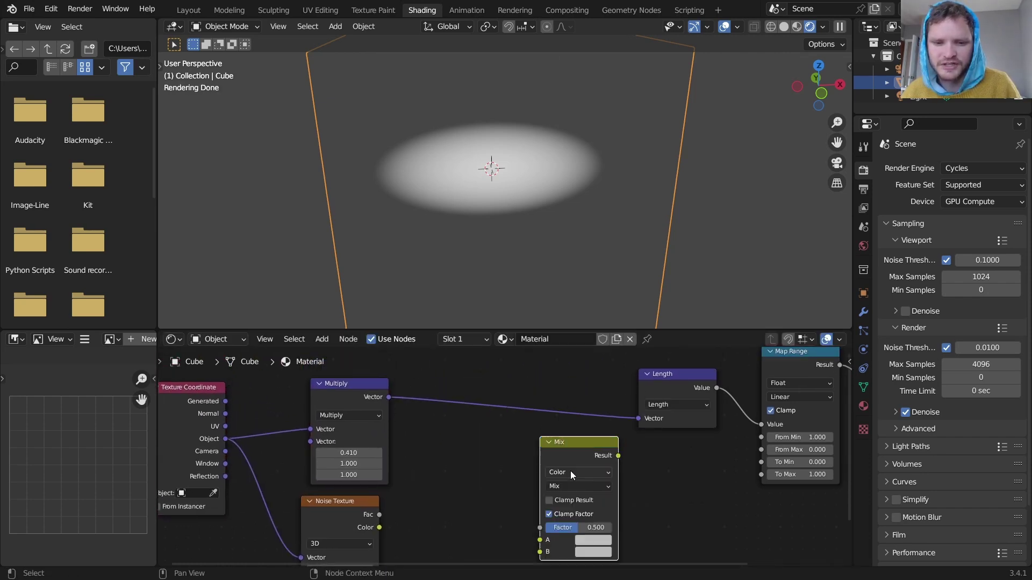
pyautogui.press('v')
pyautogui.moveTo(570, 472); pyautogui.dragTo(612, 446, button='middle')
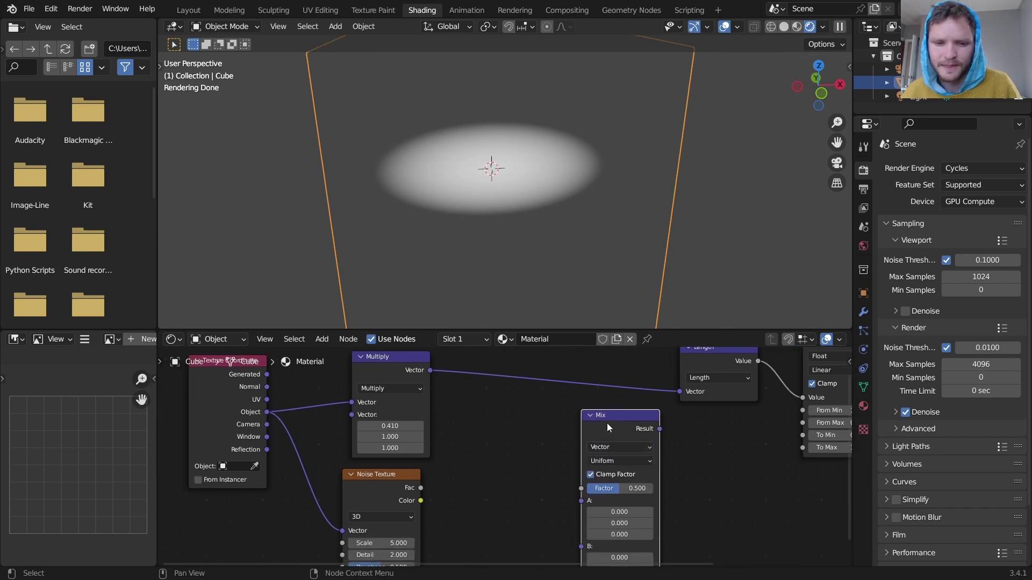
# Step: Insert the Mix node between the Multiply and Length nodes and connect the Noise Texture's Color to its B input
pyautogui.moveTo(608, 424); pyautogui.dragTo(601, 372)
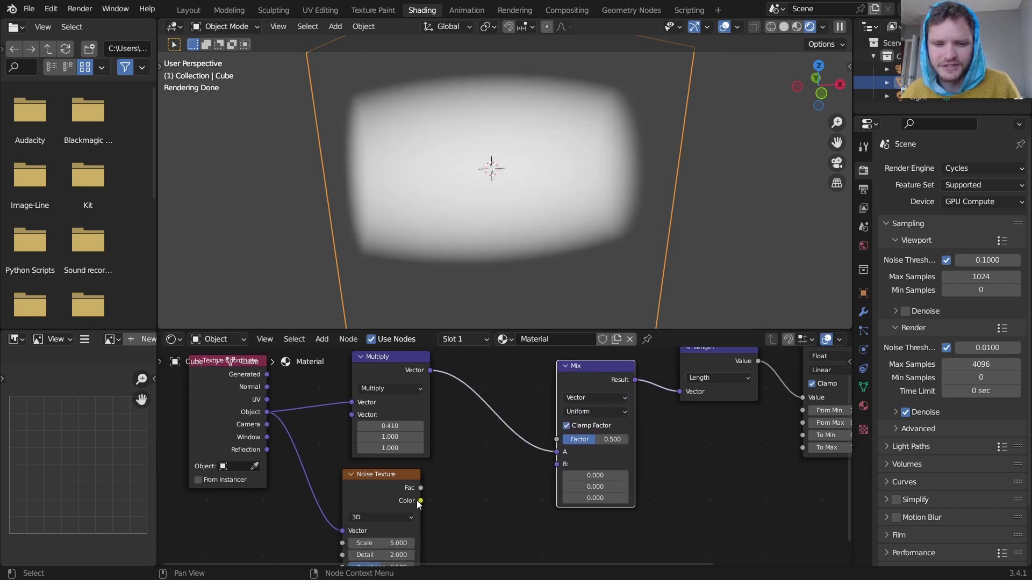
pyautogui.moveTo(421, 501); pyautogui.dragTo(556, 465)
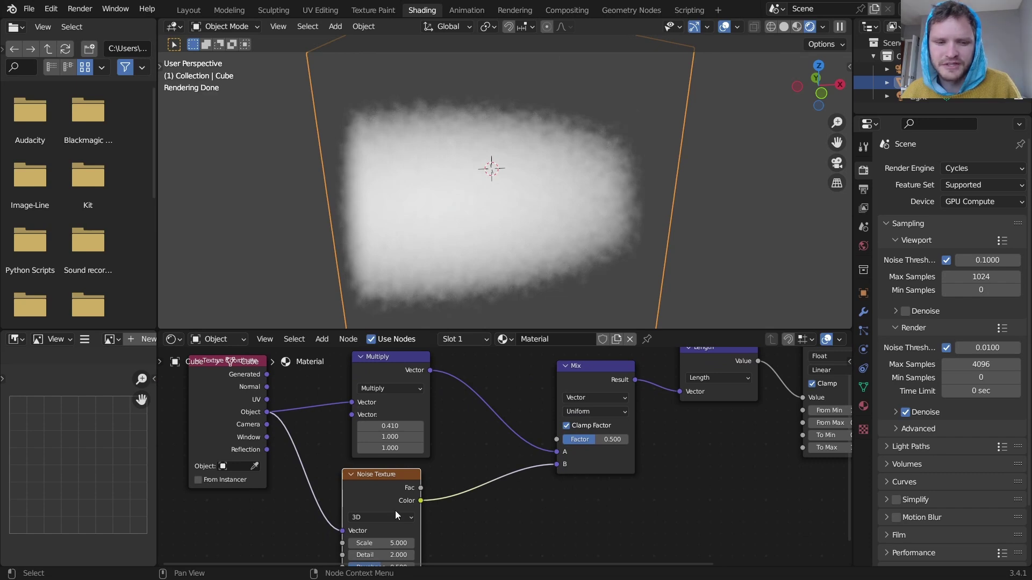
pyautogui.moveTo(395, 511); pyautogui.dragTo(483, 468, button='middle')
pyautogui.moveTo(608, 412); pyautogui.dragTo(558, 463, button='middle')
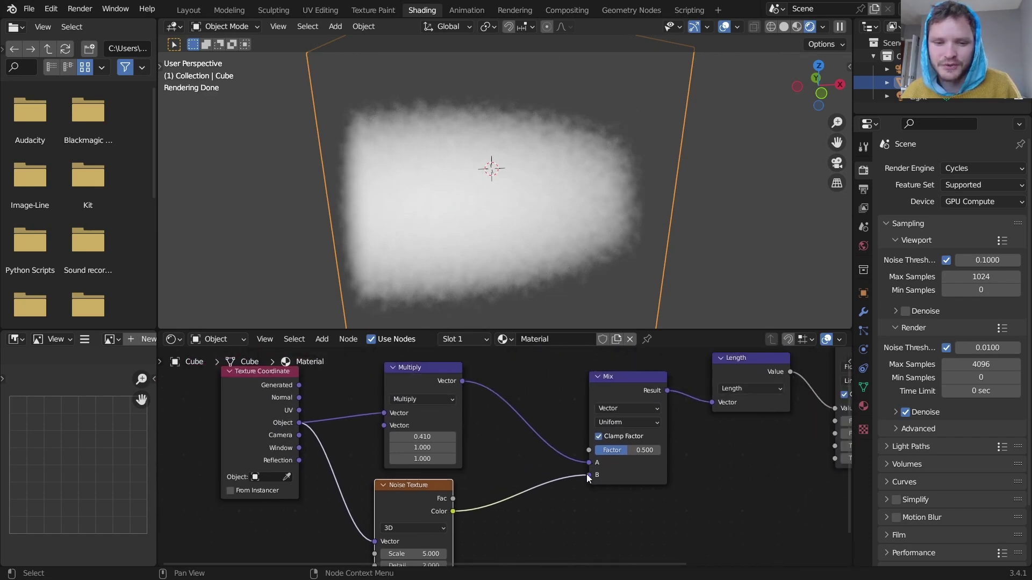
# Step: Switch the Mix node to Color, then reconnect Multiply's Vector to A and the Noise Texture's Color to B
pyautogui.moveTo(588, 475); pyautogui.dragTo(551, 453)
pyautogui.click(610, 408)
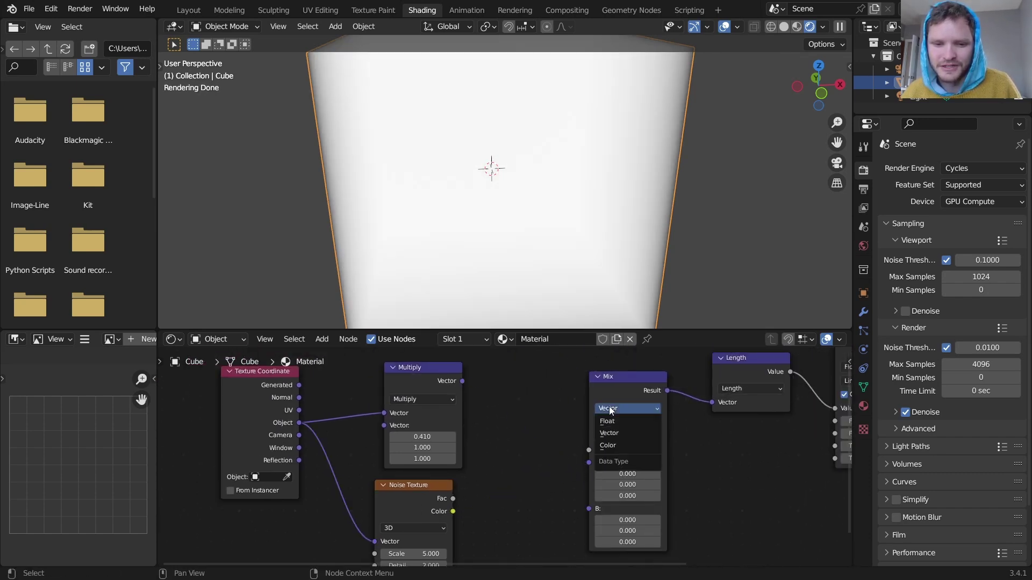
pyautogui.click(608, 445)
pyautogui.moveTo(462, 381); pyautogui.dragTo(589, 475)
pyautogui.moveTo(453, 511); pyautogui.dragTo(589, 488)
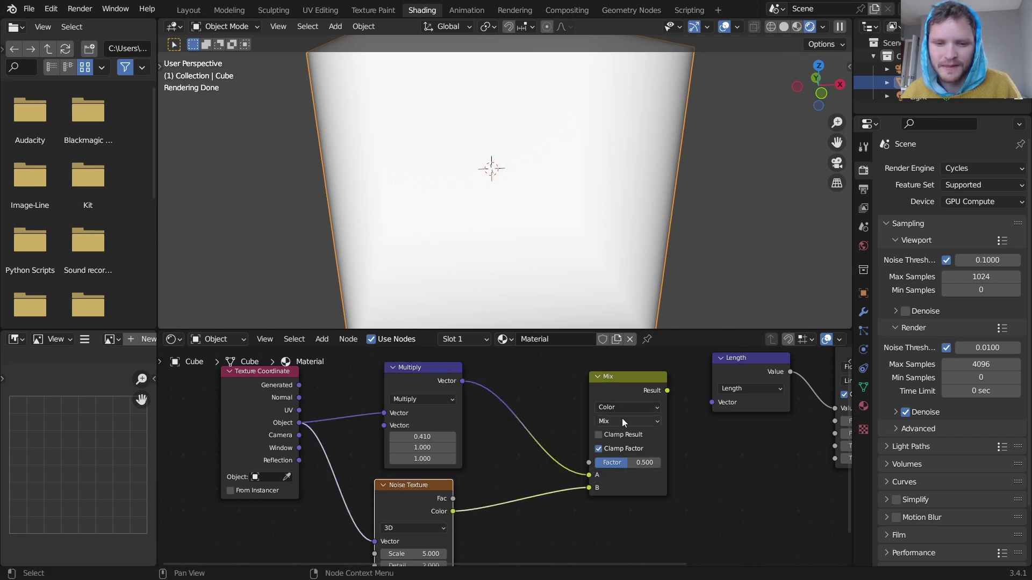
# Step: Set the Mix node's blending mode to Linear Light and connect its Result to the Length node's Vector input
pyautogui.moveTo(575, 462); pyautogui.dragTo(585, 427, button='middle')
pyautogui.click(618, 398)
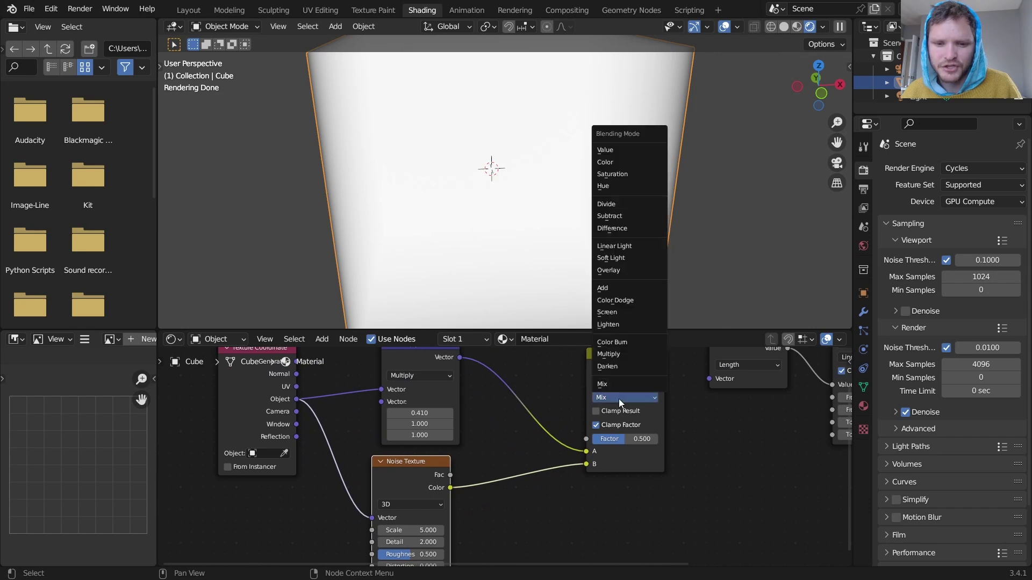
pyautogui.click(624, 250)
pyautogui.moveTo(660, 360); pyautogui.dragTo(634, 397, button='middle')
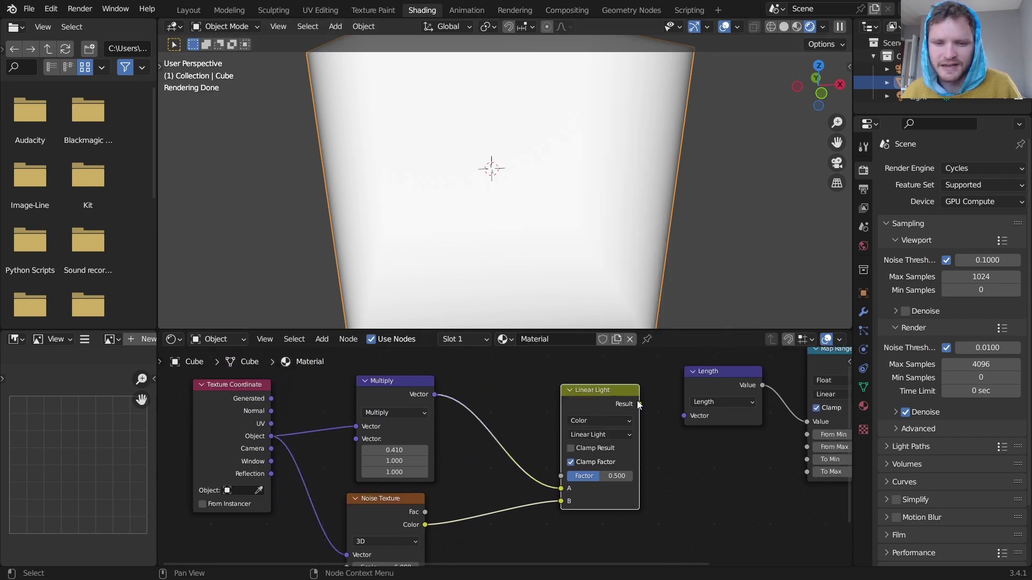
pyautogui.moveTo(638, 404); pyautogui.dragTo(683, 415)
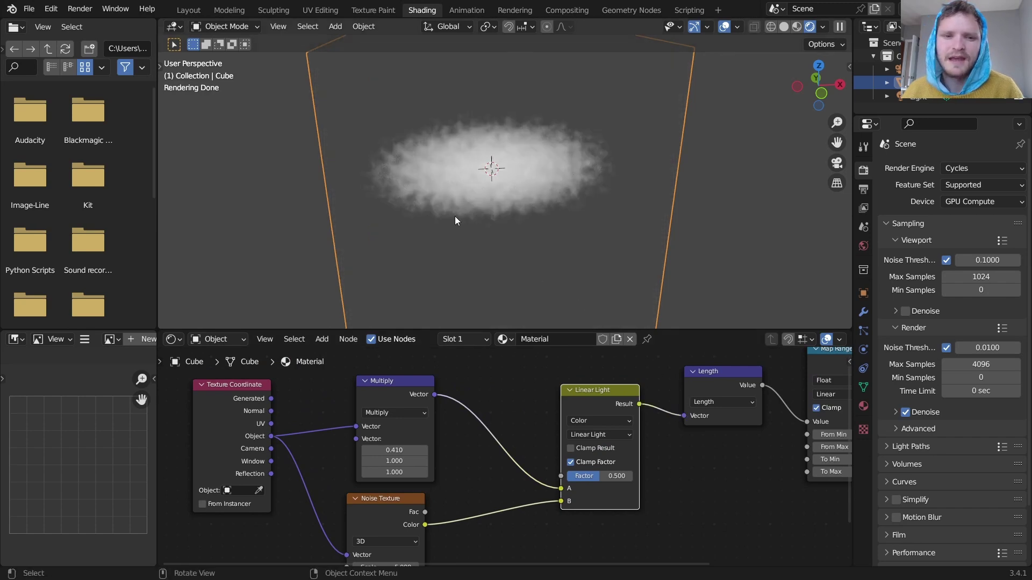
pyautogui.moveTo(454, 221); pyautogui.dragTo(489, 190, button='middle')
# Step: Set the Noise Texture's Scale to 2 for larger cloud shapes
pyautogui.moveTo(505, 366); pyautogui.dragTo(545, 421, button='middle')
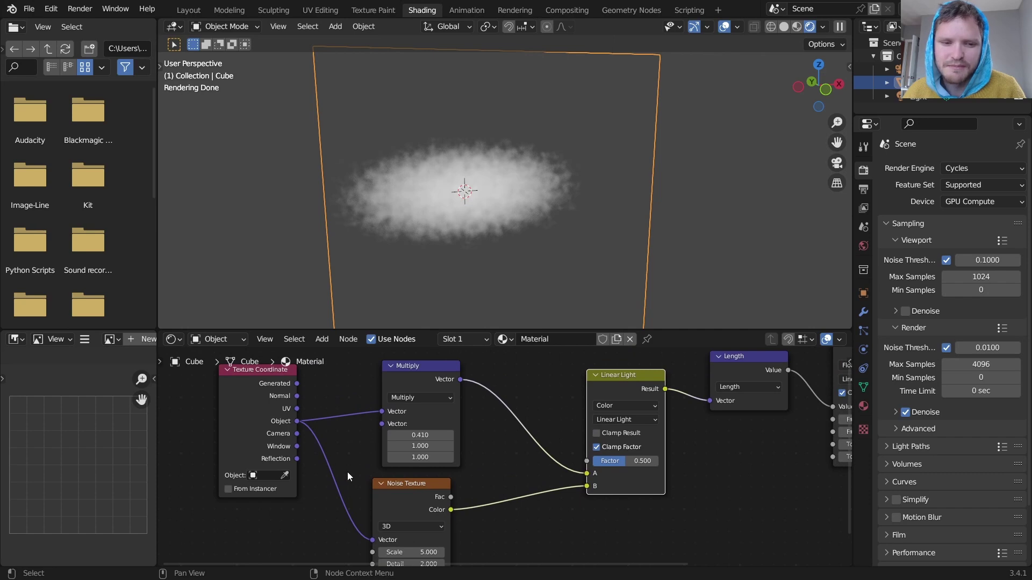
pyautogui.moveTo(346, 504); pyautogui.dragTo(371, 494, button='middle')
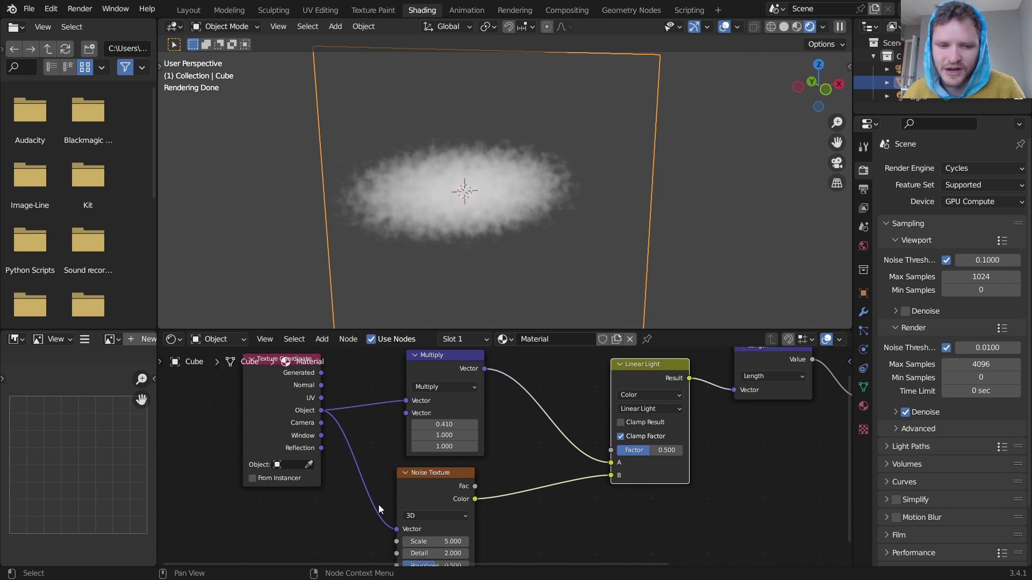
pyautogui.moveTo(663, 417); pyautogui.dragTo(555, 457, button='middle')
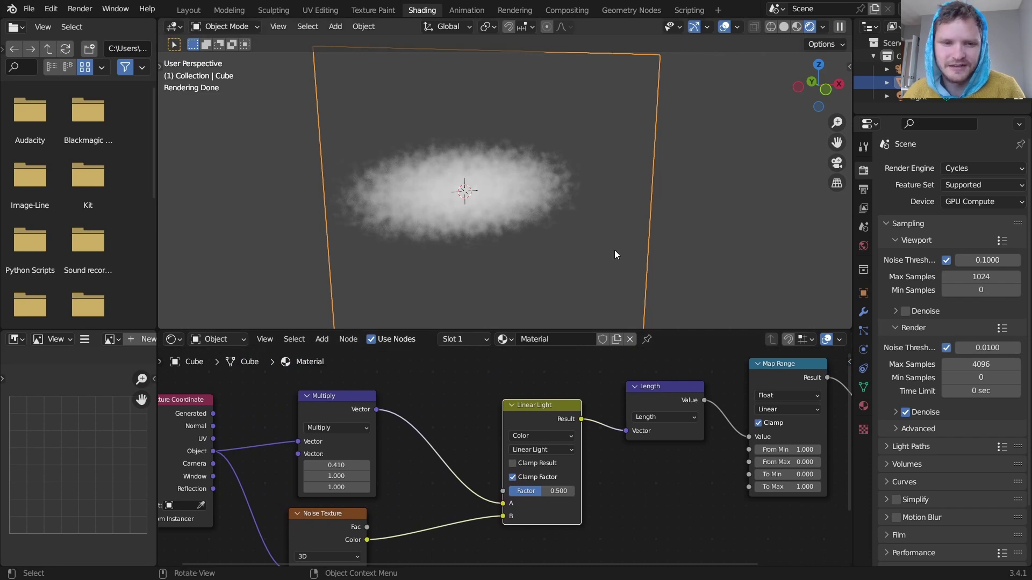
pyautogui.moveTo(534, 204); pyautogui.dragTo(499, 208, button='middle')
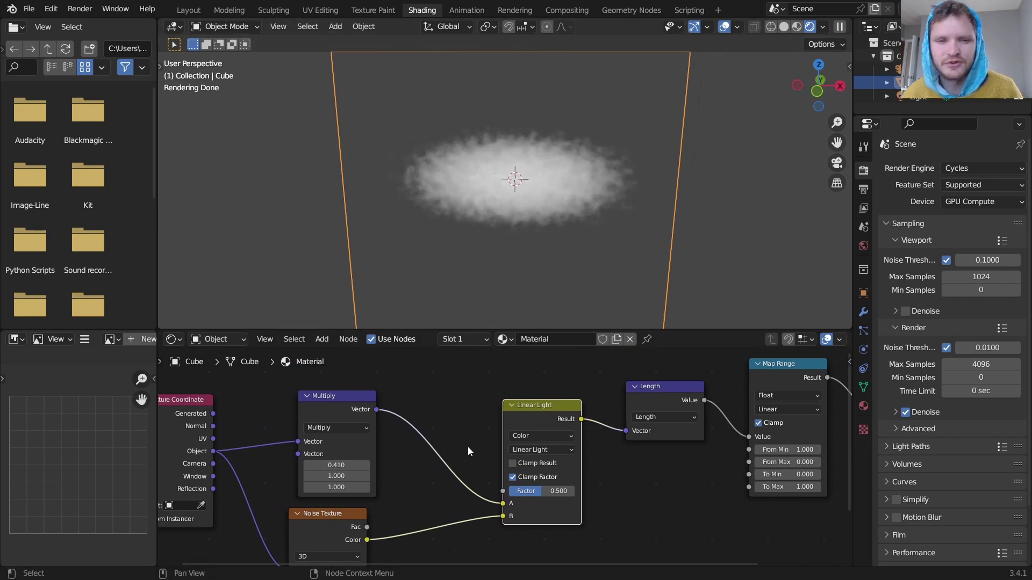
pyautogui.moveTo(445, 473); pyautogui.dragTo(541, 416, button='middle')
pyautogui.scroll(6, 493, 451)
pyautogui.moveTo(443, 484); pyautogui.dragTo(497, 442, button='middle')
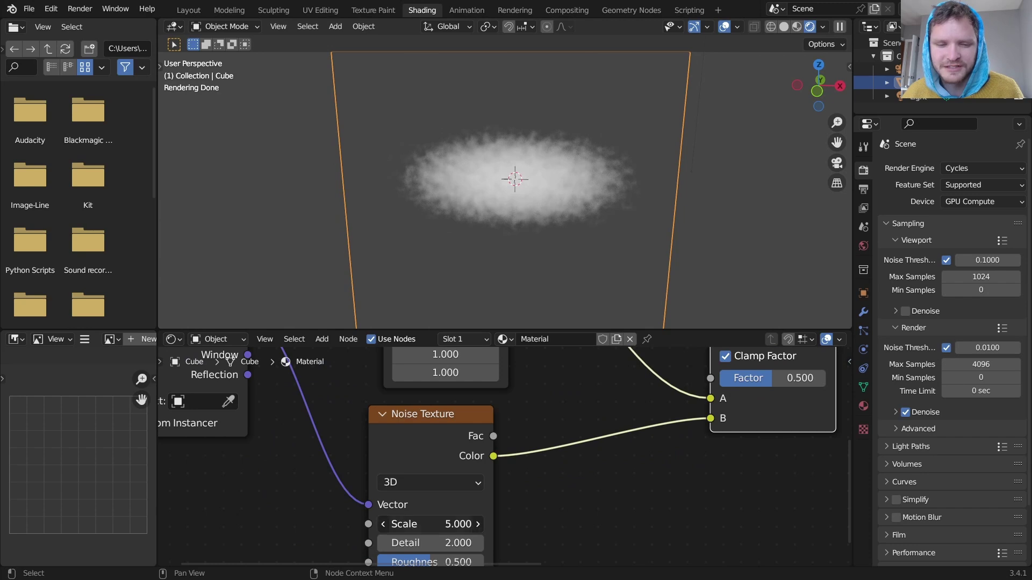
pyautogui.press('Return')
pyautogui.moveTo(511, 225); pyautogui.dragTo(583, 188, button='middle')
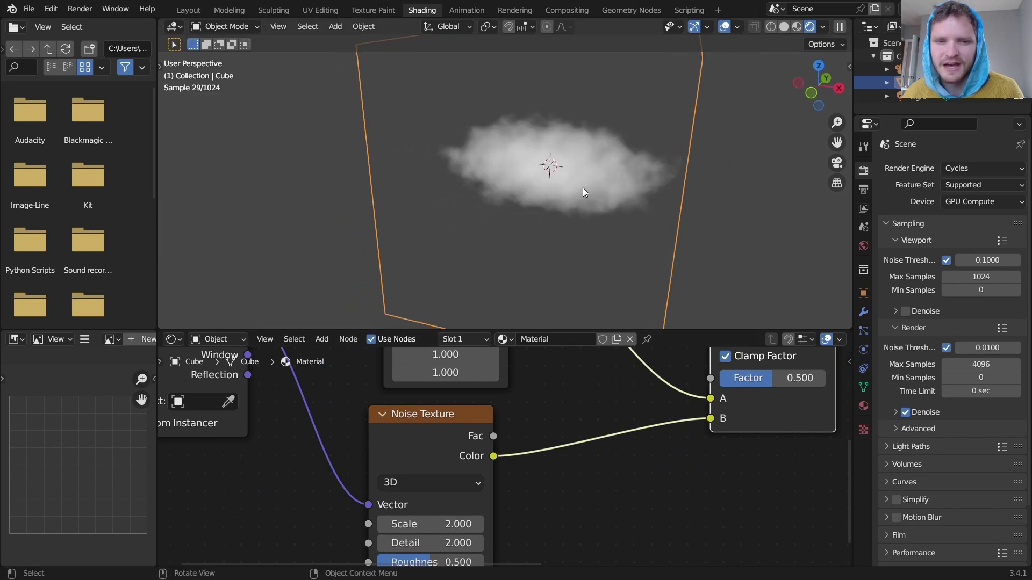
pyautogui.moveTo(430, 524); pyautogui.dragTo(585, 524)
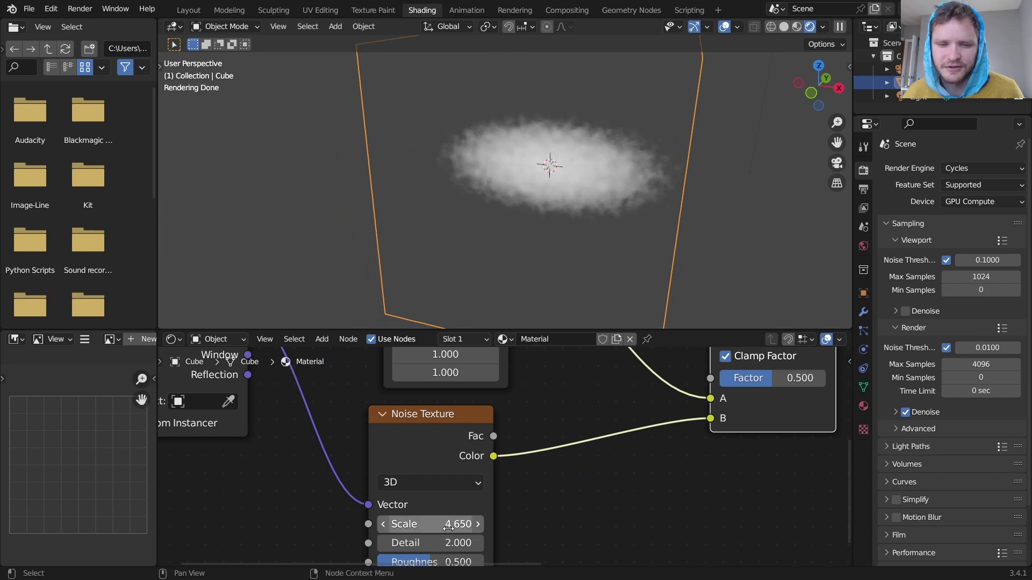
# Step: Set the Noise Texture's Detail to 4 and inspect the cloud up close
pyautogui.moveTo(443, 529); pyautogui.dragTo(472, 458, button='middle')
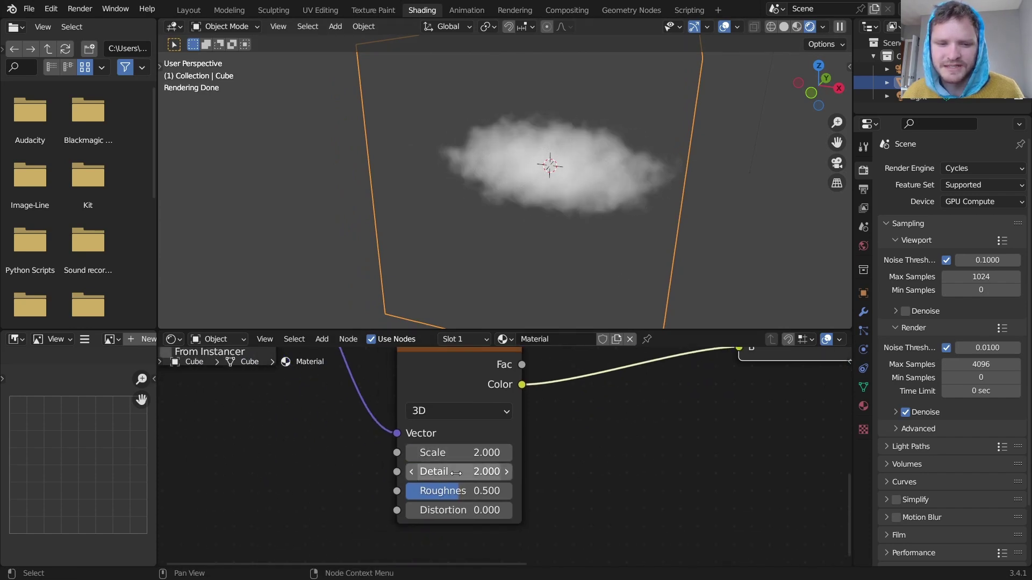
pyautogui.click(457, 472)
pyautogui.write('4')
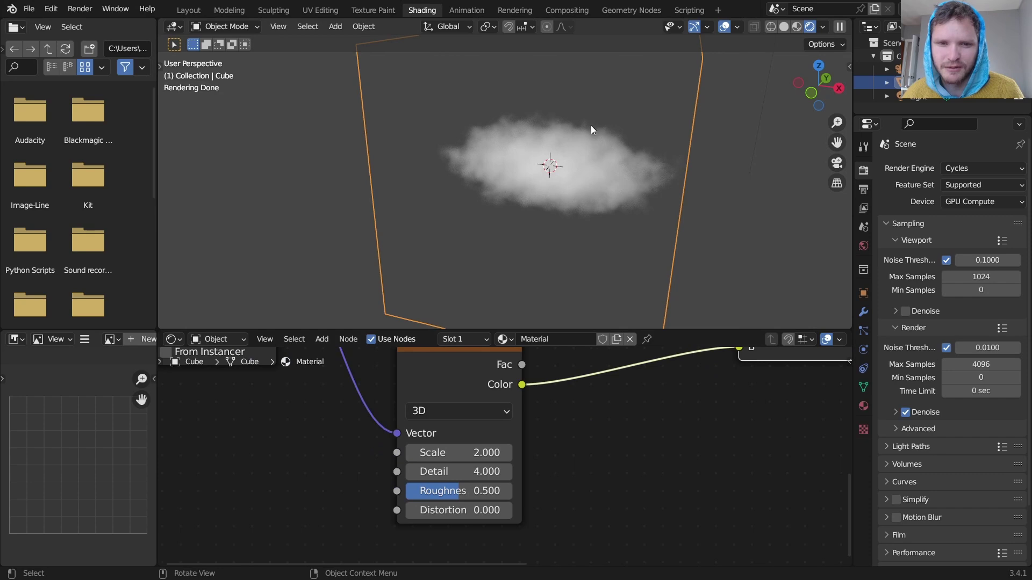
pyautogui.moveTo(582, 145); pyautogui.dragTo(598, 129, button='middle')
pyautogui.scroll(1, 541, 173)
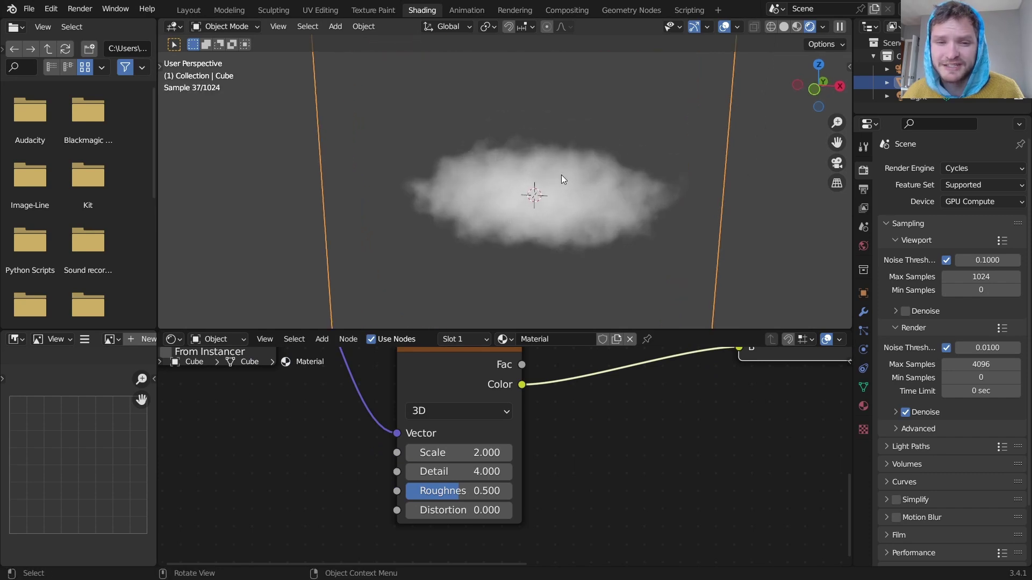
pyautogui.scroll(1, 563, 177)
pyautogui.moveTo(755, 411); pyautogui.dragTo(506, 435, button='middle')
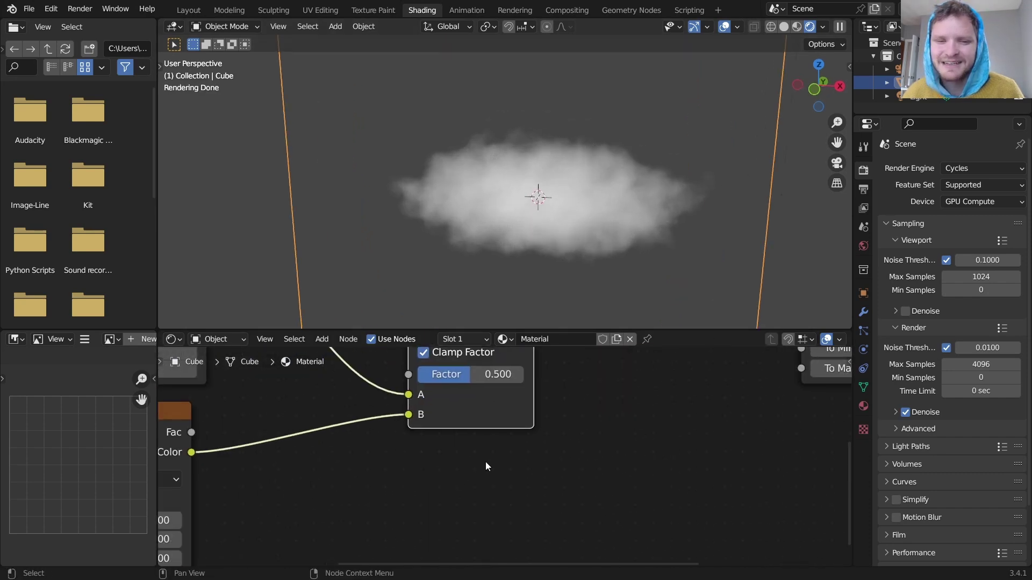
# Step: Move the Material Output node farther from Map Range and add a Principled Volume node between them
pyautogui.moveTo(677, 381); pyautogui.dragTo(446, 475, button='middle')
pyautogui.moveTo(739, 349); pyautogui.dragTo(464, 451, button='middle')
pyautogui.moveTo(568, 397); pyautogui.dragTo(826, 375)
pyautogui.hotkey('shift', 'a')
pyautogui.click(669, 380)
pyautogui.write('prin')
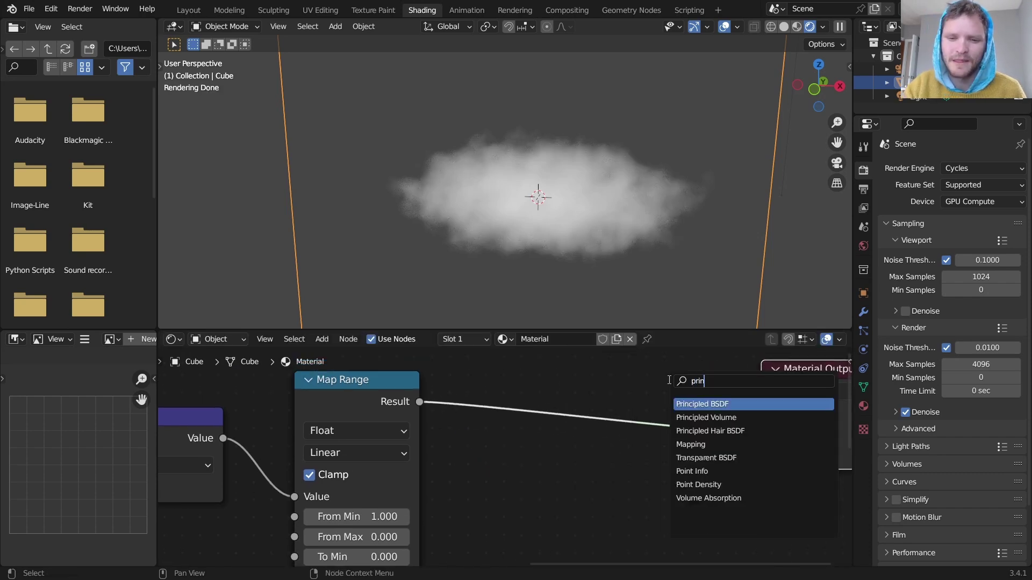
pyautogui.click(722, 418)
pyautogui.click(506, 467)
pyautogui.scroll(-3, 532, 395)
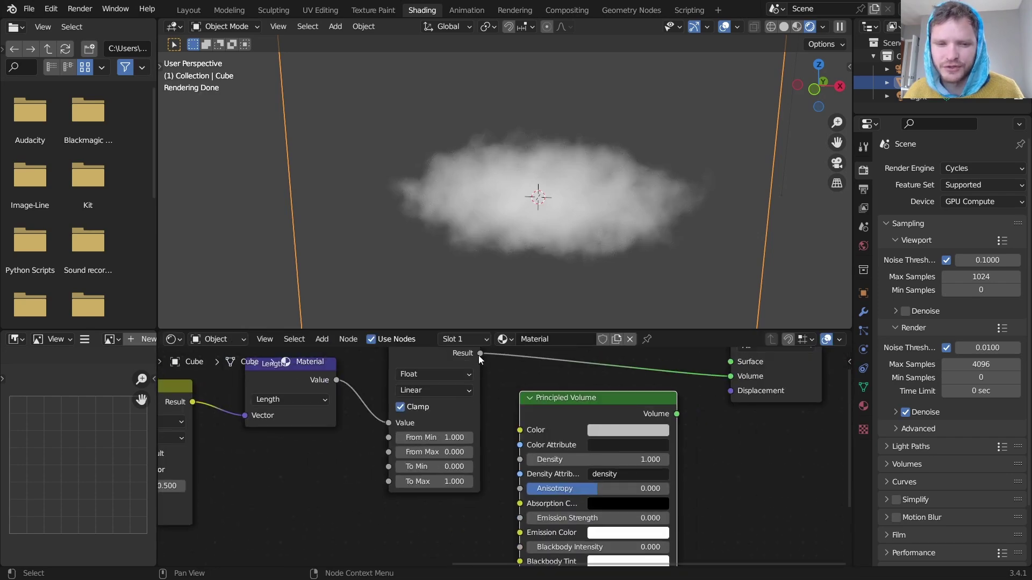
# Step: Connect Map Range's Result to Principled Volume's Density and its Volume output to Material Output's Volume, spacing these nodes away from Map Range
pyautogui.moveTo(479, 354); pyautogui.dragTo(524, 459)
pyautogui.moveTo(628, 432); pyautogui.dragTo(561, 488, button='middle')
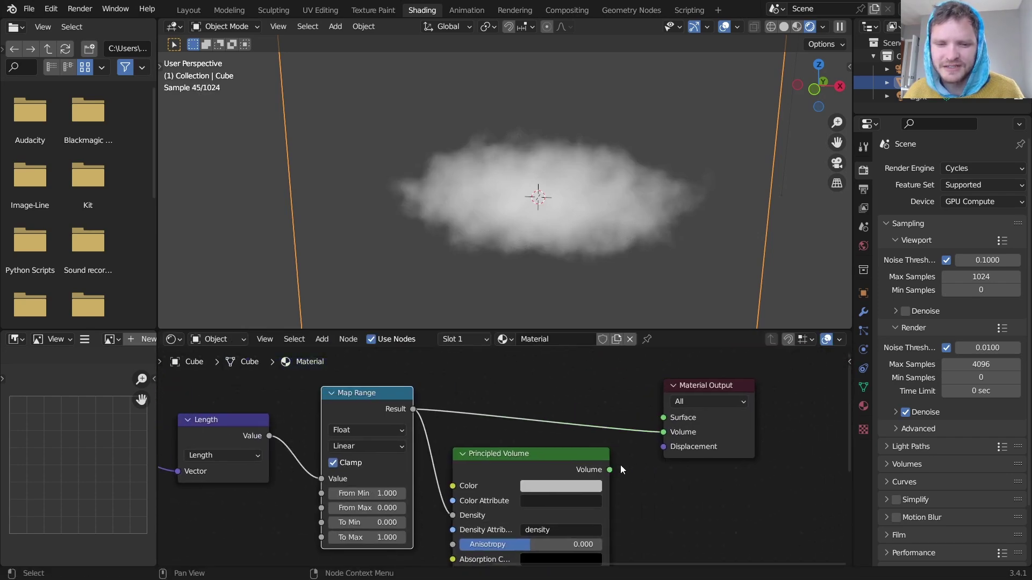
pyautogui.moveTo(609, 469); pyautogui.dragTo(662, 431)
pyautogui.moveTo(745, 512); pyautogui.dragTo(730, 494, button='middle')
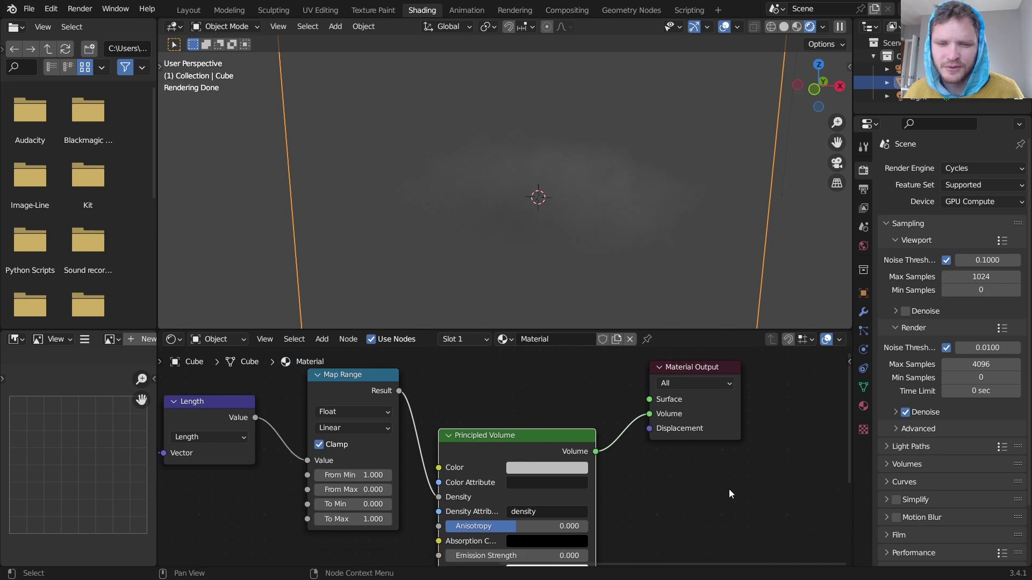
pyautogui.moveTo(730, 494); pyautogui.dragTo(525, 396)
pyautogui.press('g')
pyautogui.click(767, 381)
pyautogui.click(318, 386)
pyautogui.hotkey('shift', 'd')
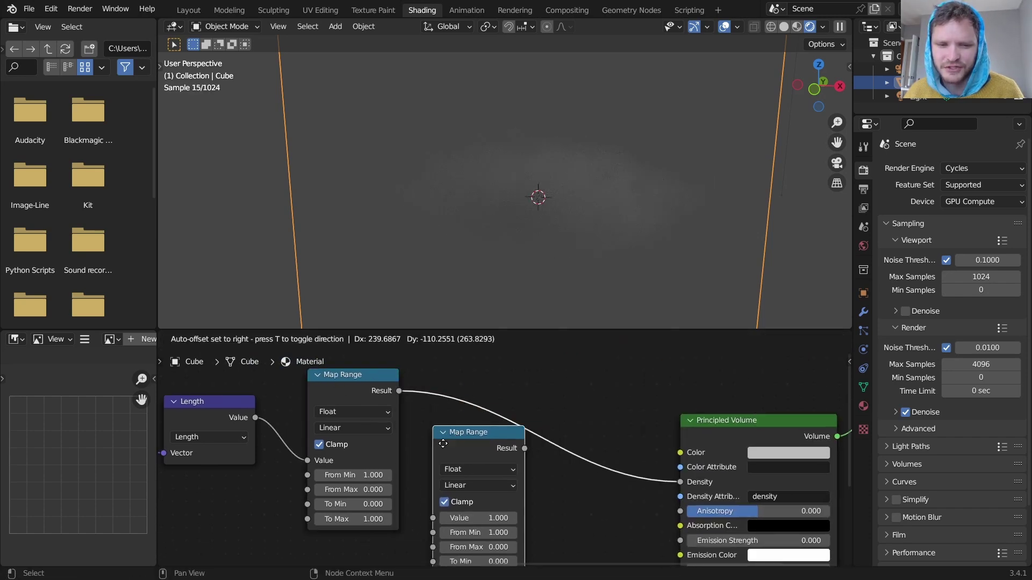
pyautogui.click(430, 478)
pyautogui.press('x')
# Step: Set the Map Range node's To Max to 100 to make the cloud denser
pyautogui.moveTo(391, 485); pyautogui.dragTo(456, 464, button='middle')
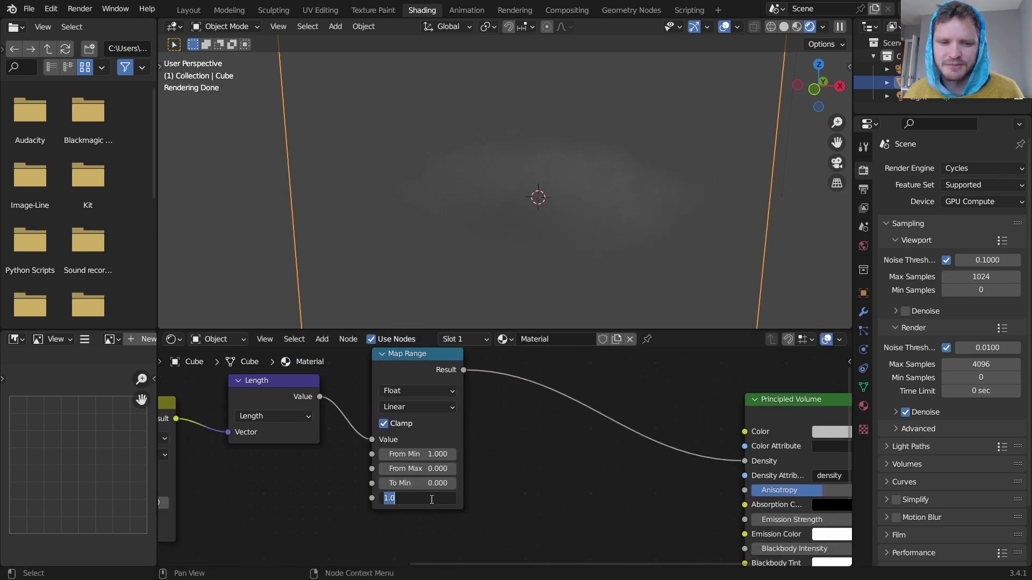
pyautogui.write('100')
pyautogui.press('Return')
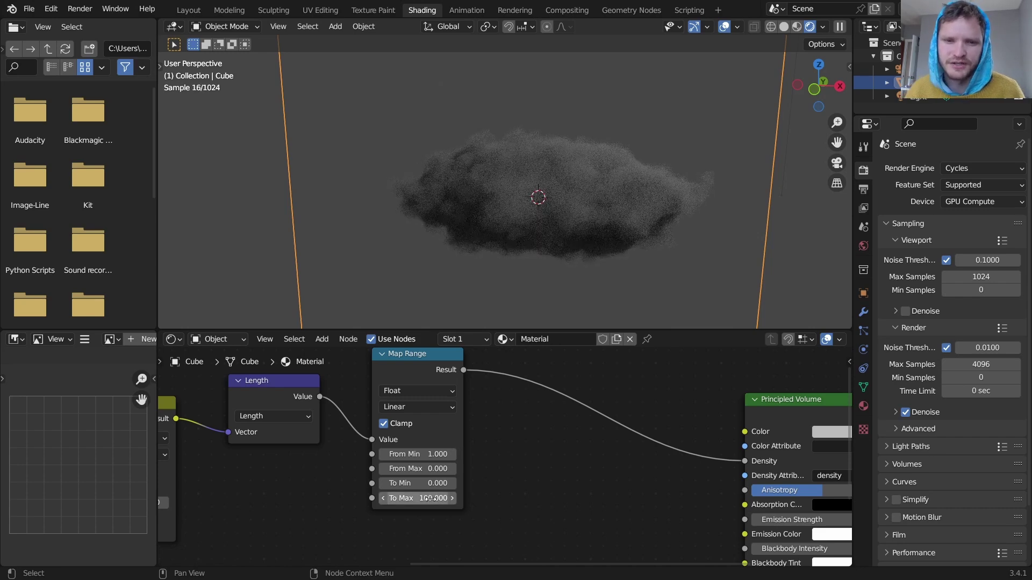
pyautogui.moveTo(566, 180); pyautogui.dragTo(657, 192, button='middle')
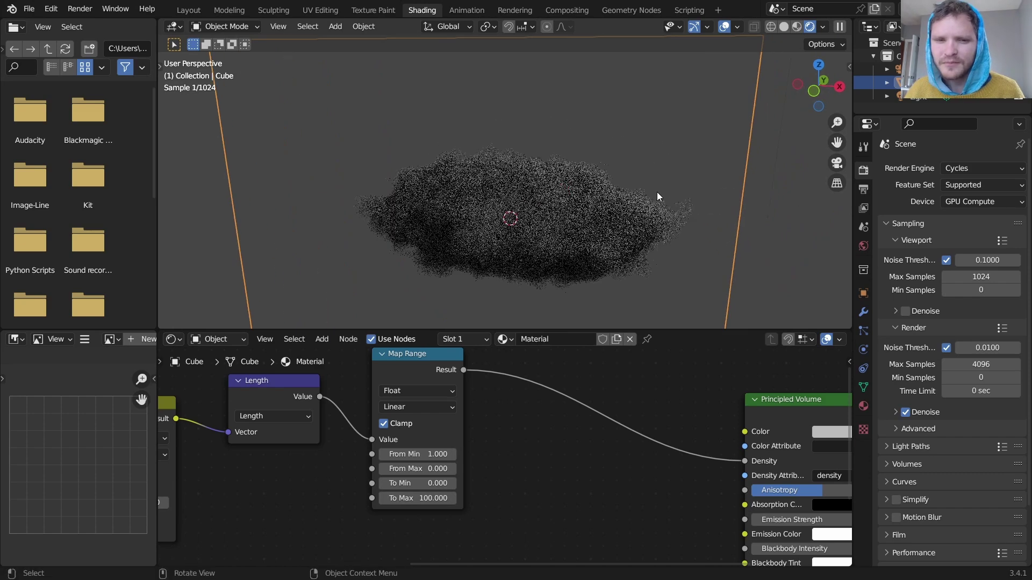
# Step: Delete the scene light and assign an Environment Texture to the World background's Color
pyautogui.click(929, 96)
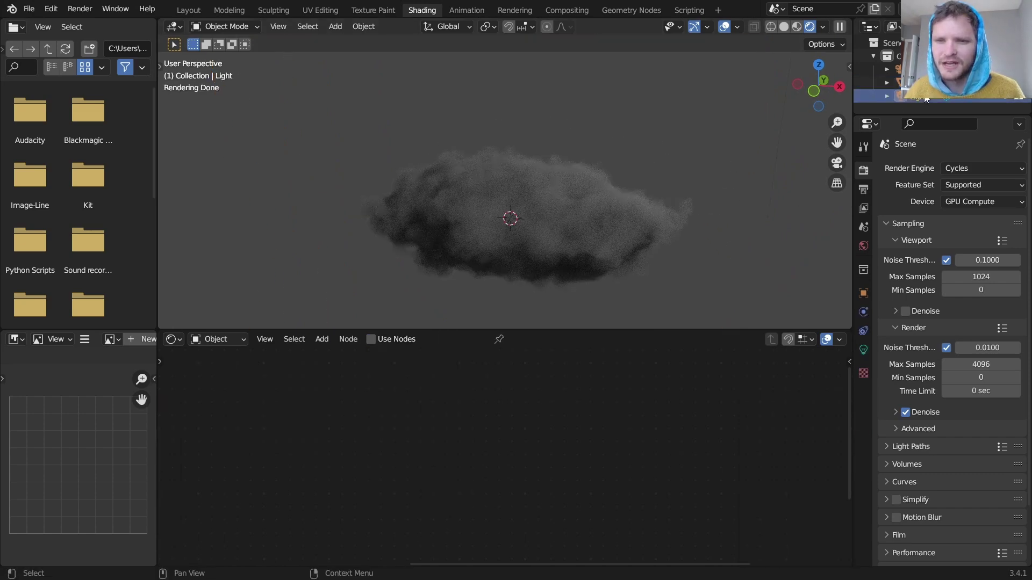
pyautogui.press('Delete')
pyautogui.click(864, 246)
pyautogui.click(942, 252)
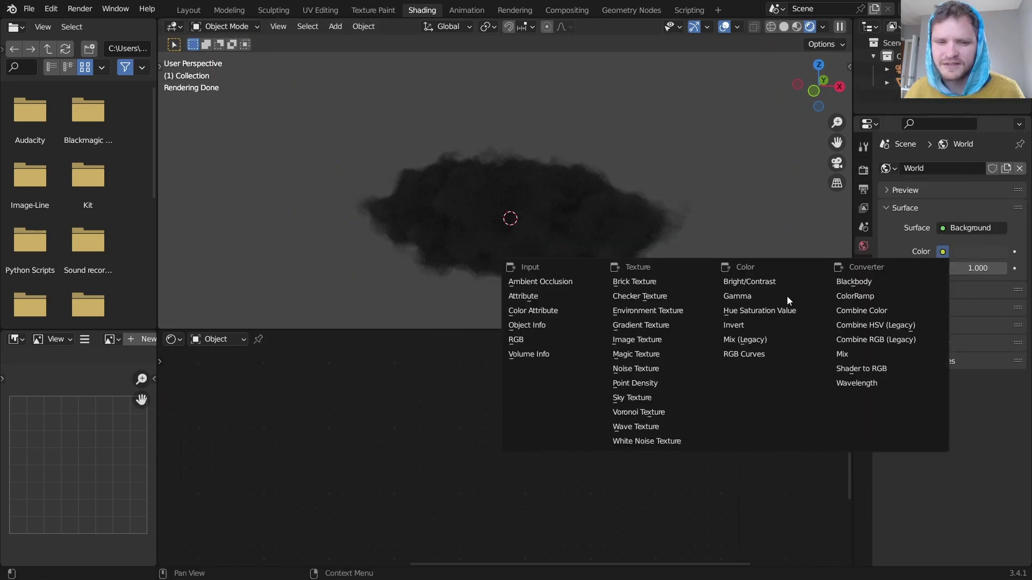
pyautogui.click(649, 312)
# Step: Load the small_rural_ro... image into the World's Environment Texture and set the background Strength to 5
pyautogui.click(993, 268)
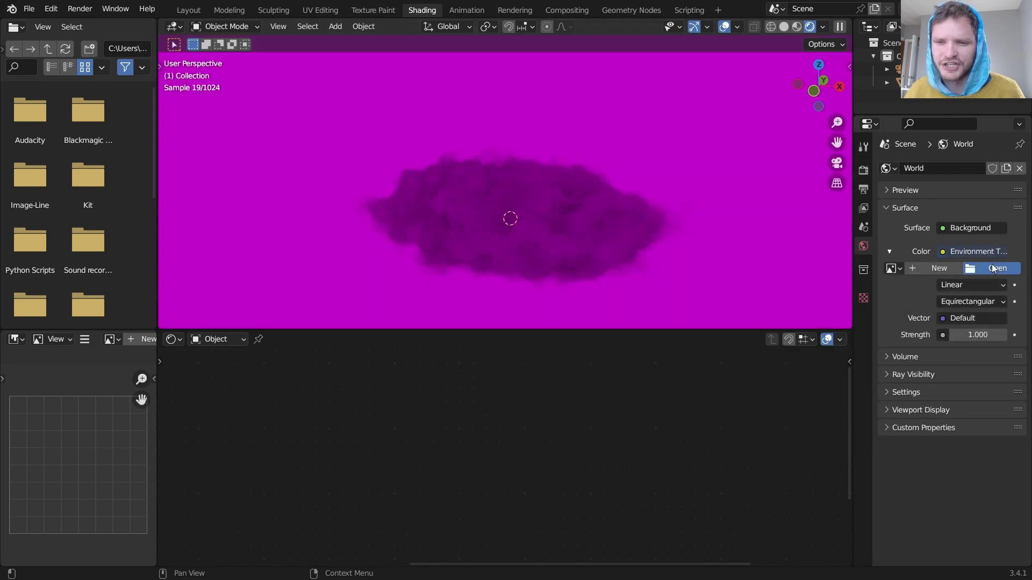
pyautogui.click(201, 423)
pyautogui.doubleClick(467, 390)
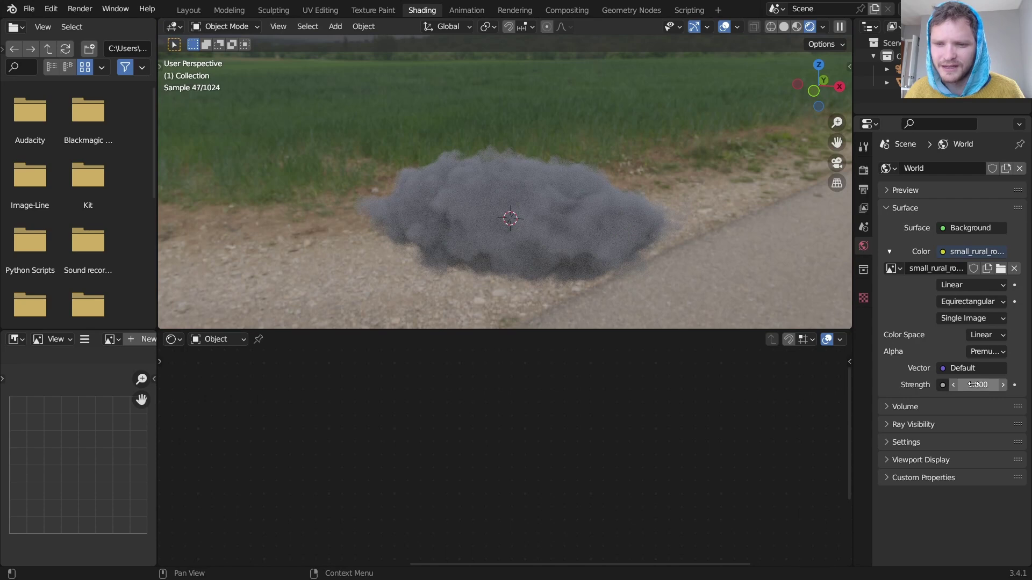
pyautogui.click(974, 385)
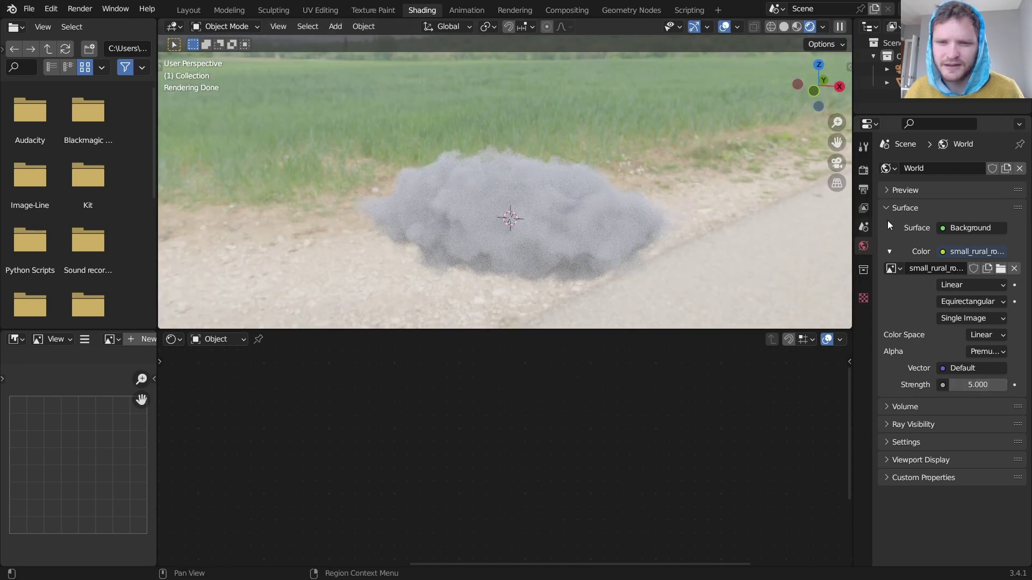
# Step: Enable Transparent in the render's Film settings and reselect the cloud cube
pyautogui.click(864, 171)
pyautogui.scroll(-1, 924, 508)
pyautogui.click(908, 518)
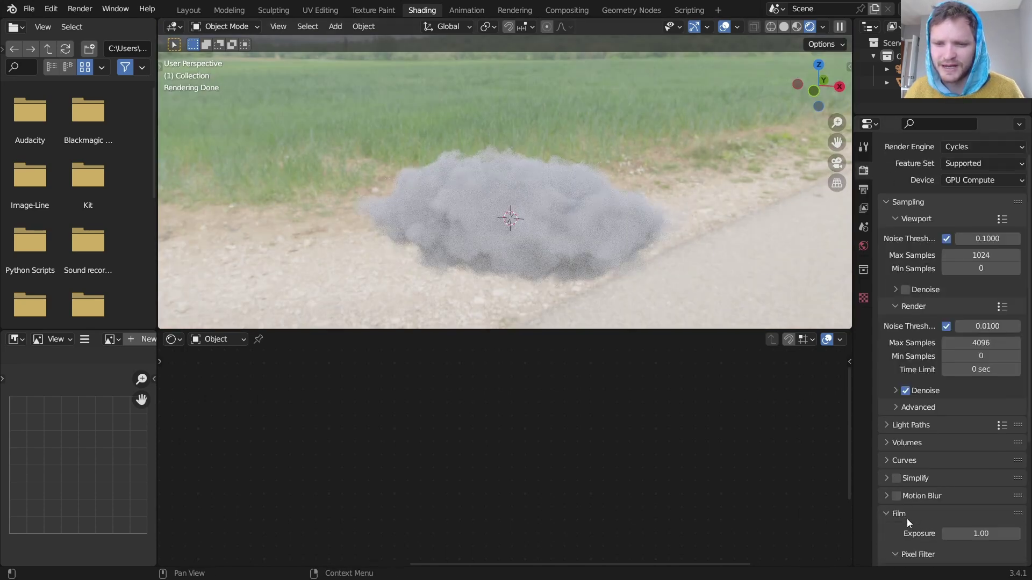
pyautogui.scroll(-3, 909, 522)
pyautogui.click(910, 544)
pyautogui.click(599, 308)
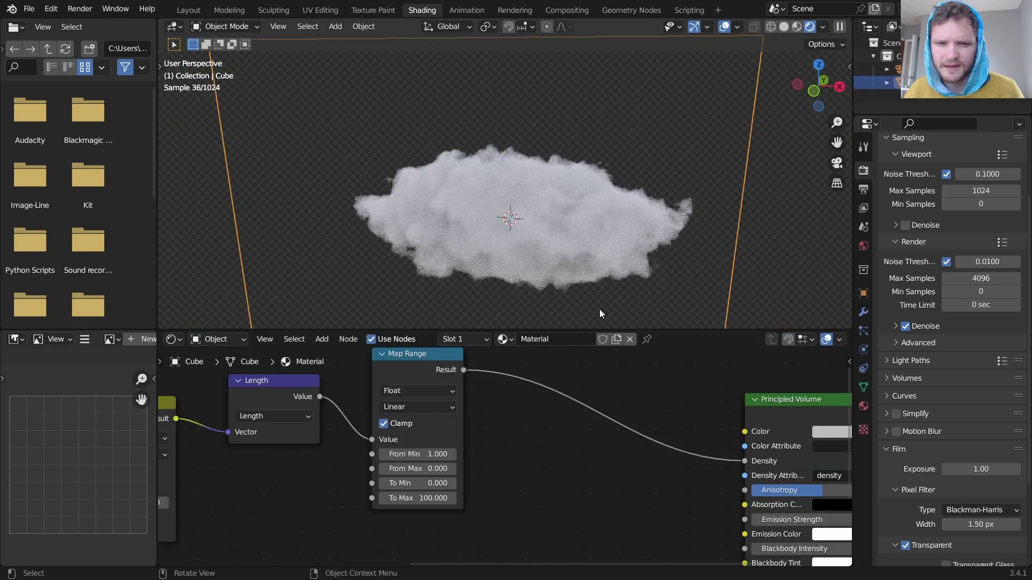
# Step: Brighten the Principled Volume's Color to pure white and inspect the cloud
pyautogui.click(665, 430)
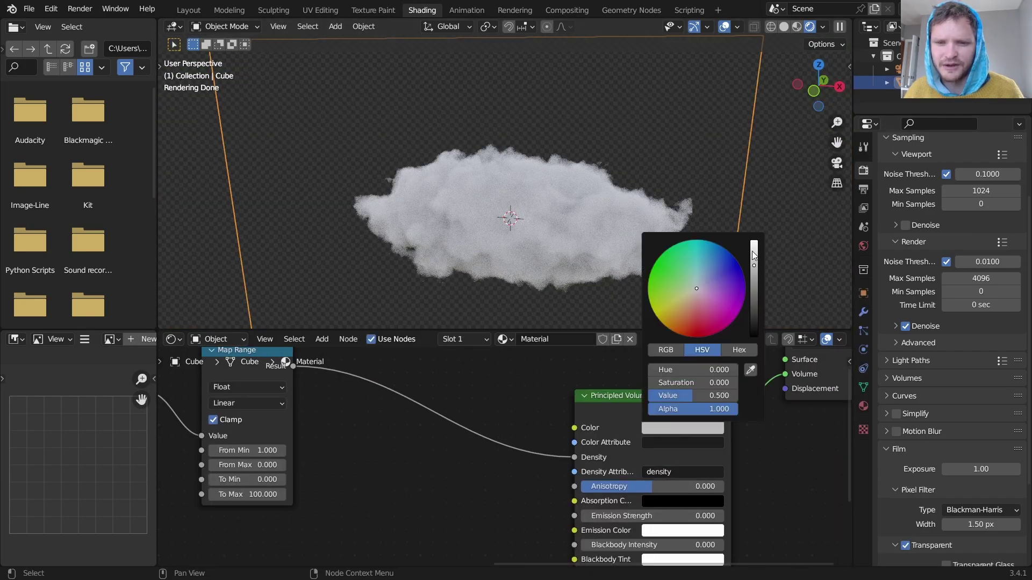
pyautogui.moveTo(754, 256); pyautogui.dragTo(754, 243)
pyautogui.moveTo(511, 218); pyautogui.dragTo(532, 226, button='middle')
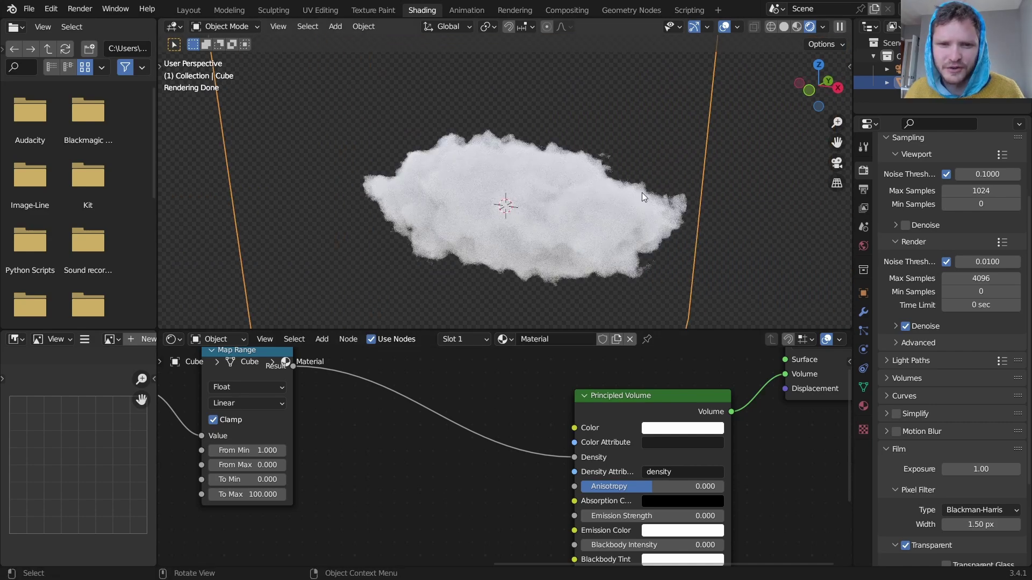
# Step: Try To Max values of 10 and 3 on the Map Range node for a softer cloud
pyautogui.moveTo(258, 495); pyautogui.dragTo(385, 478, button='middle')
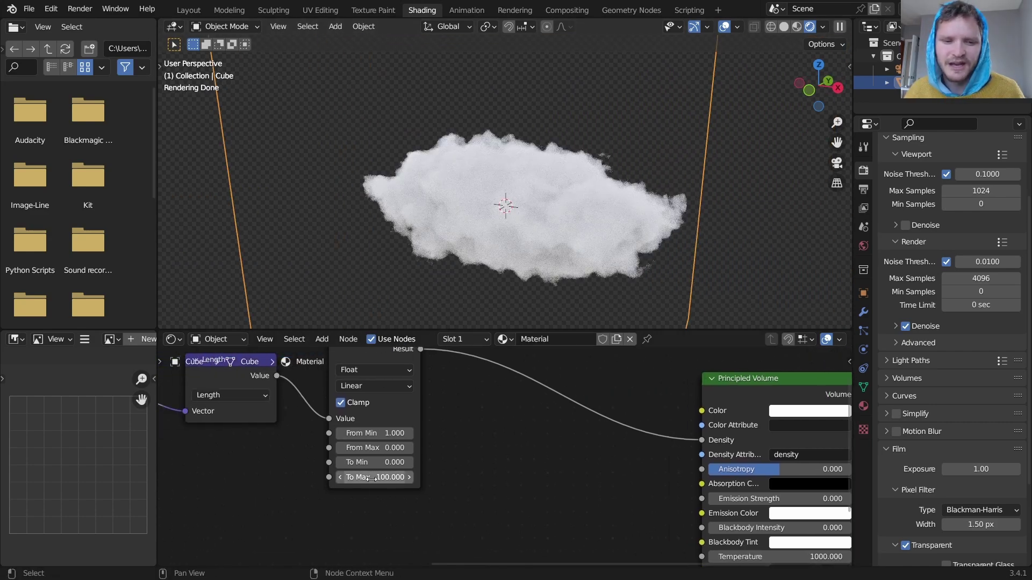
pyautogui.press('Return')
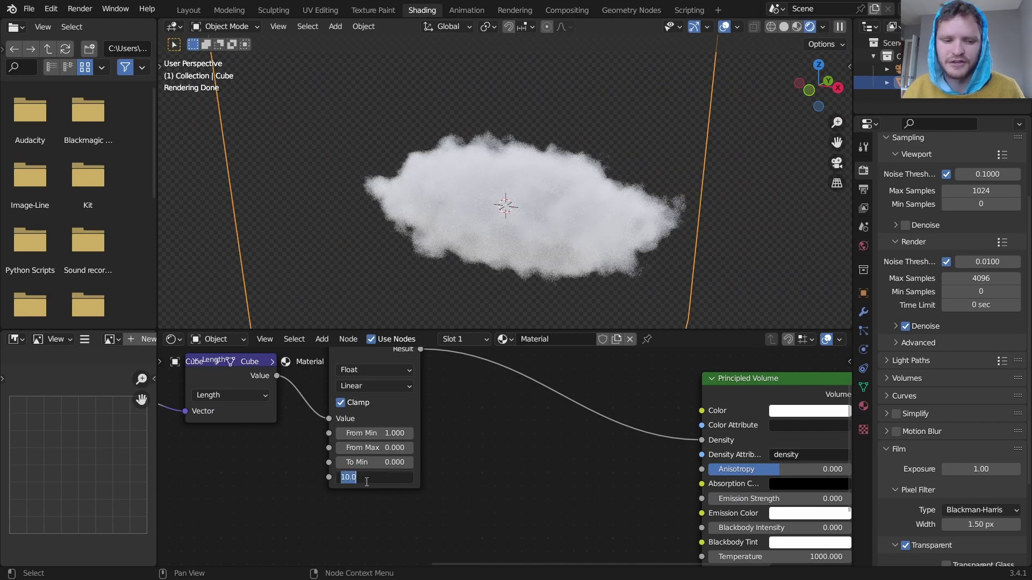
pyautogui.write('3')
pyautogui.press('Return')
pyautogui.moveTo(478, 135); pyautogui.dragTo(492, 244, button='middle')
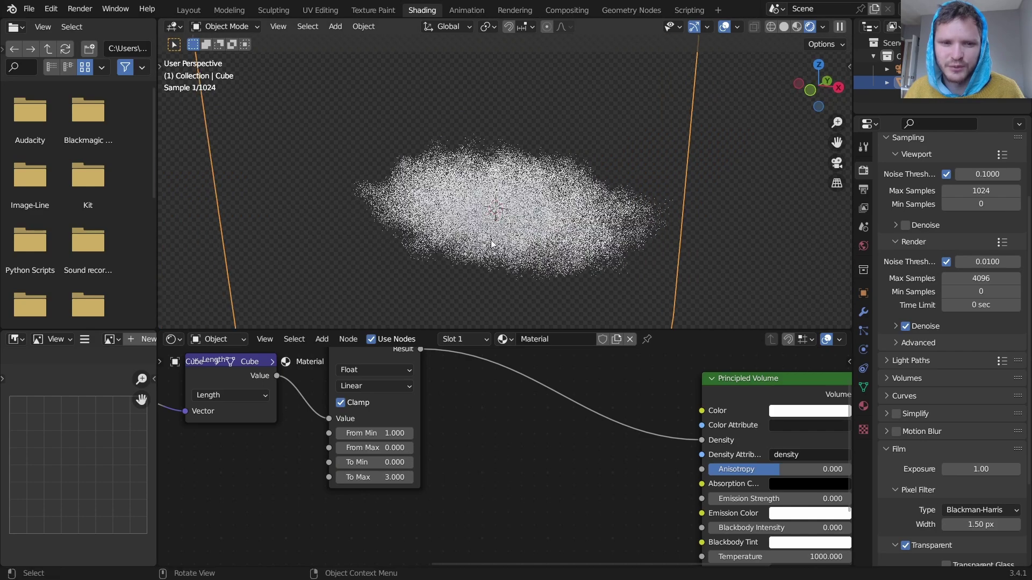
# Step: Set the Map Range node's To Max to 15
pyautogui.click(370, 476)
pyautogui.write('15')
pyautogui.press('Return')
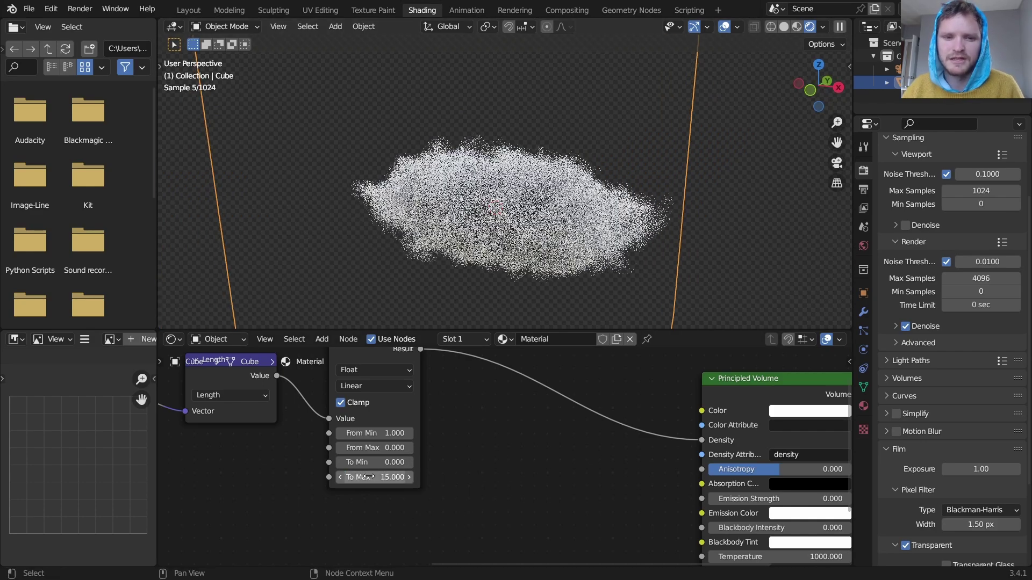
pyautogui.moveTo(451, 173); pyautogui.dragTo(481, 187, button='middle')
# Step: Try a Distortion of 2.42 on the Noise Texture and undo it after inspecting the cloud
pyautogui.scroll(-6, 484, 424)
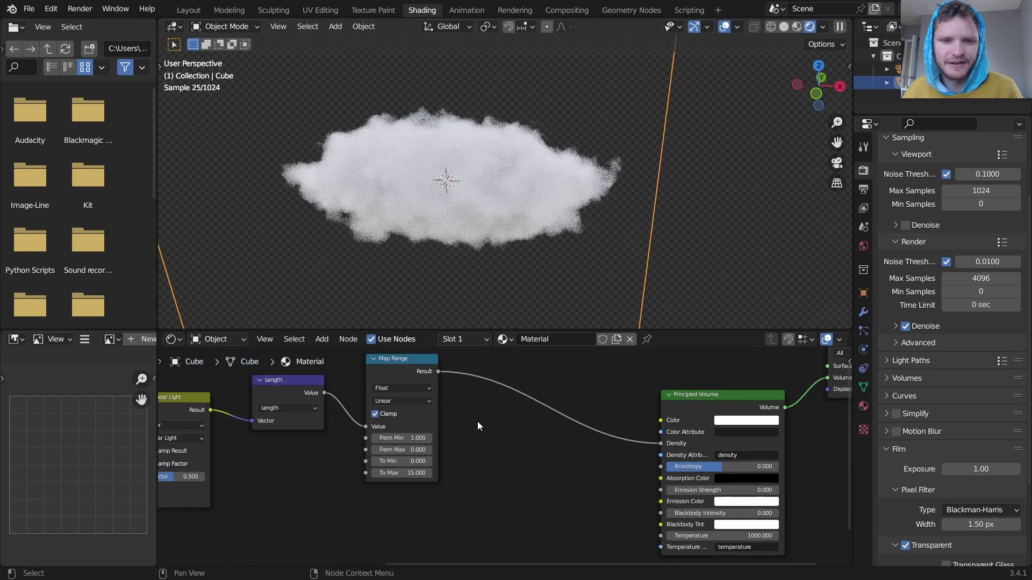
pyautogui.moveTo(305, 443); pyautogui.dragTo(683, 394, button='middle')
pyautogui.scroll(3, 482, 462)
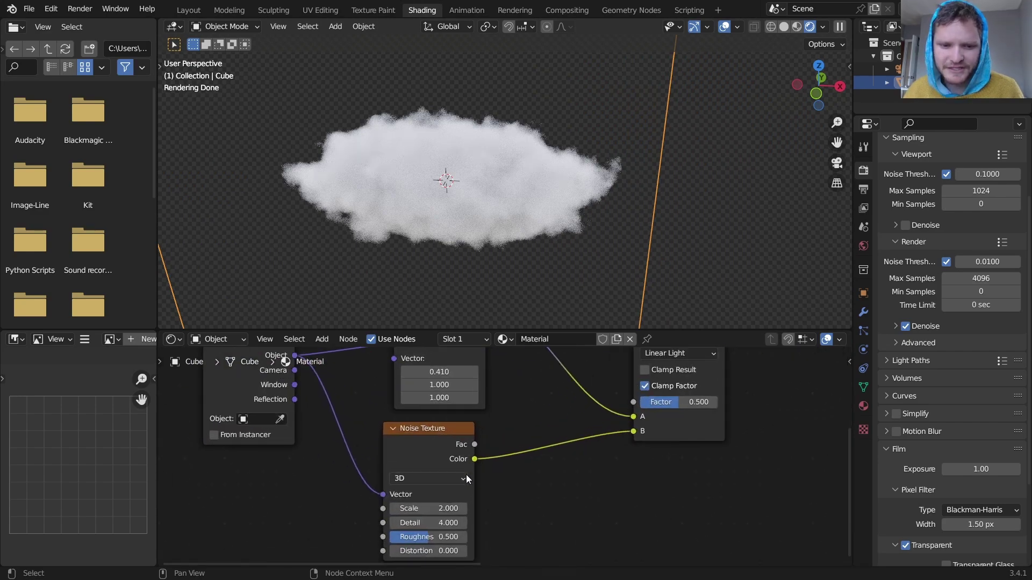
pyautogui.moveTo(468, 492)
pyautogui.mouseDown()
pyautogui.moveTo(408, 493)
pyautogui.moveTo(486, 497)
pyautogui.mouseUp()
pyautogui.click(486, 497)
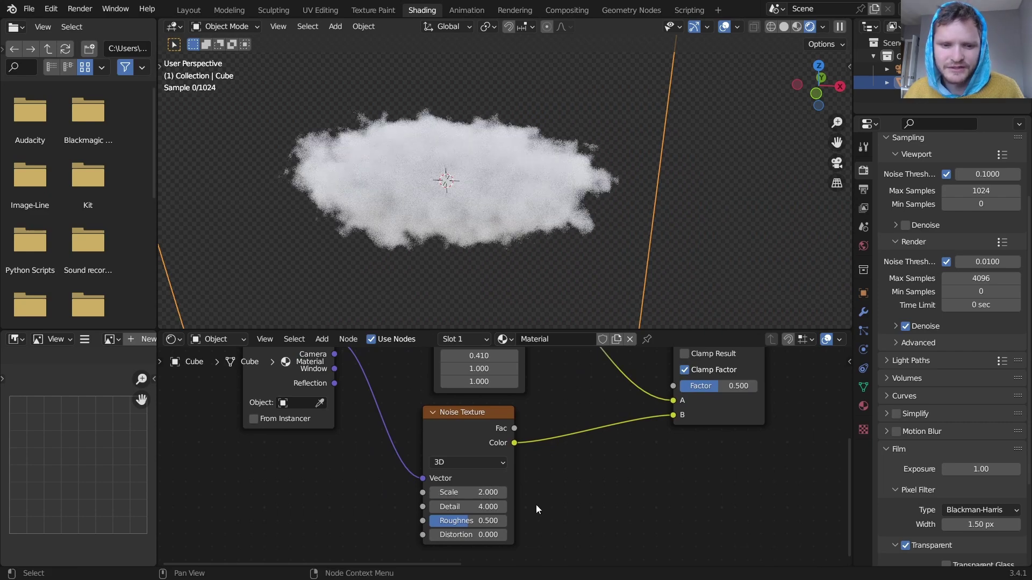
pyautogui.moveTo(468, 535); pyautogui.dragTo(505, 535)
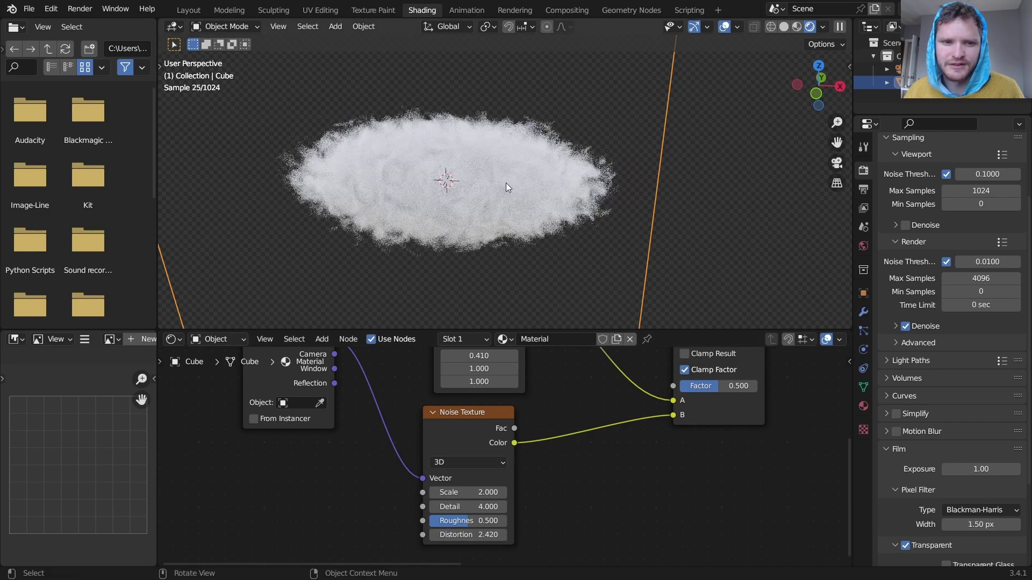
pyautogui.moveTo(497, 170); pyautogui.dragTo(471, 163, button='middle')
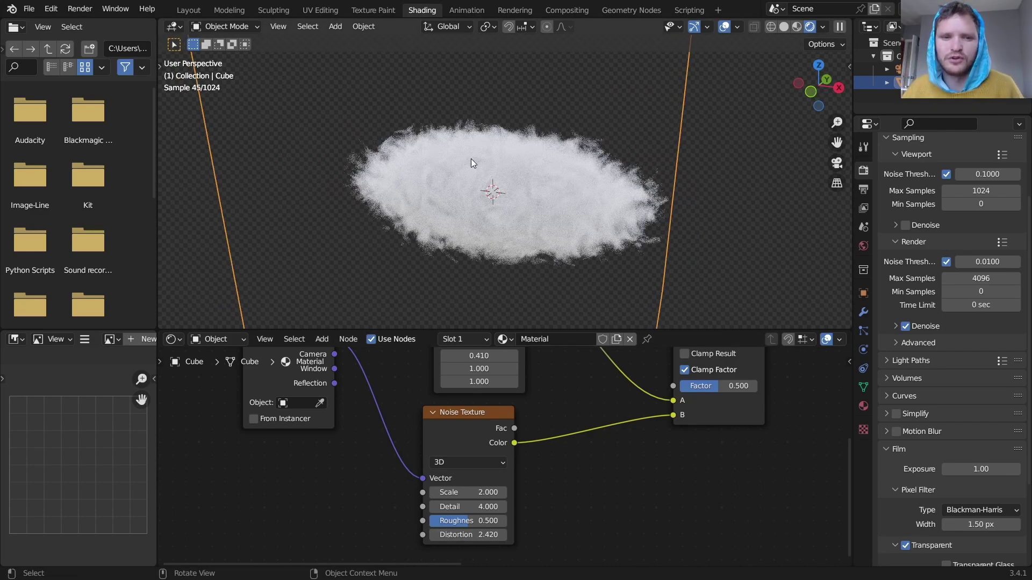
pyautogui.hotkey('ctrl', 'z')
# Step: Try shifting the noise by 2.24 in X with an Add Vector Math node before the Noise Texture's Vector input, and remove that node
pyautogui.moveTo(360, 433); pyautogui.dragTo(523, 470, button='middle')
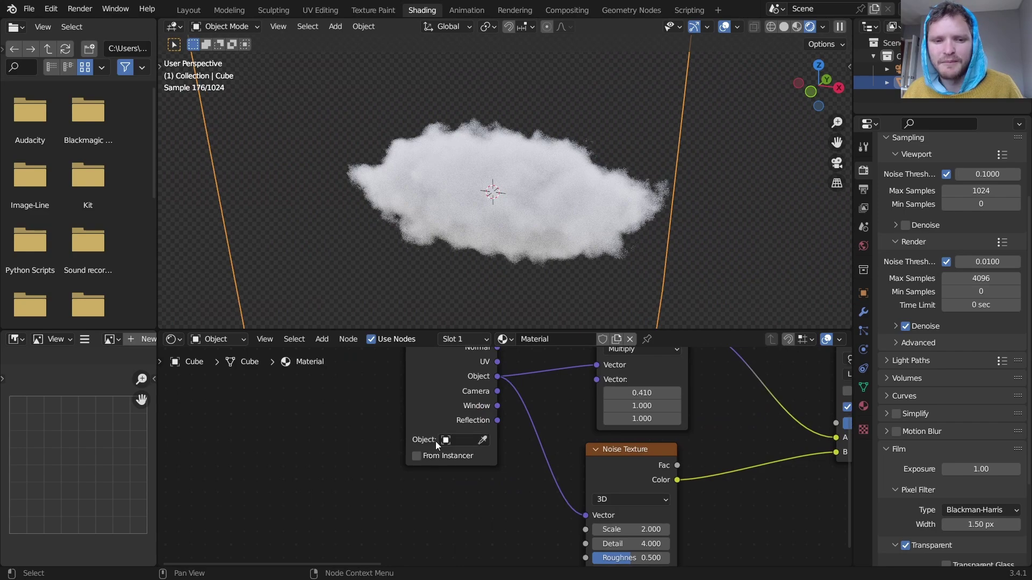
pyautogui.moveTo(426, 398); pyautogui.dragTo(279, 390)
pyautogui.hotkey('shift', 'a')
pyautogui.write('vec')
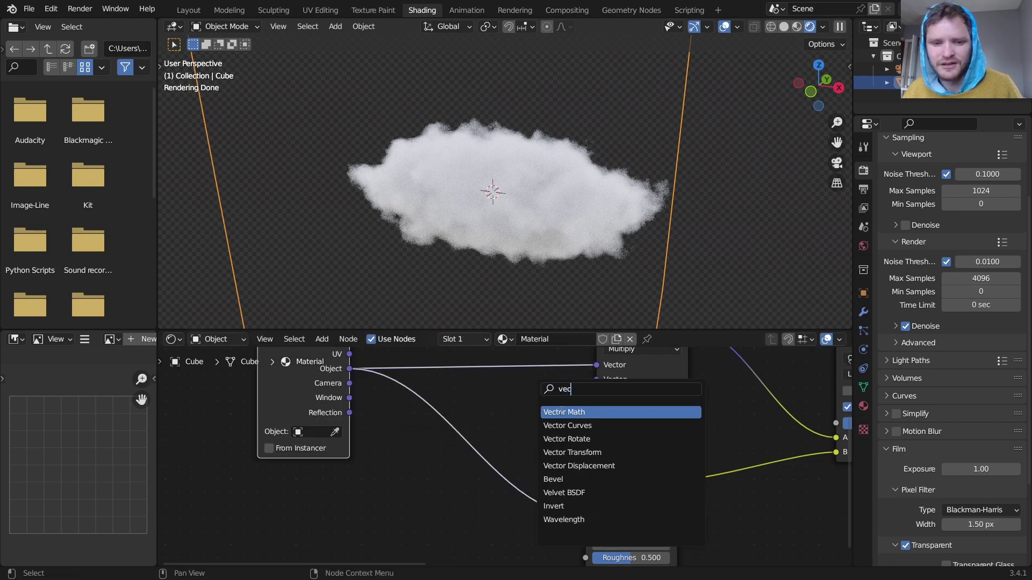
pyautogui.click(564, 413)
pyautogui.click(476, 452)
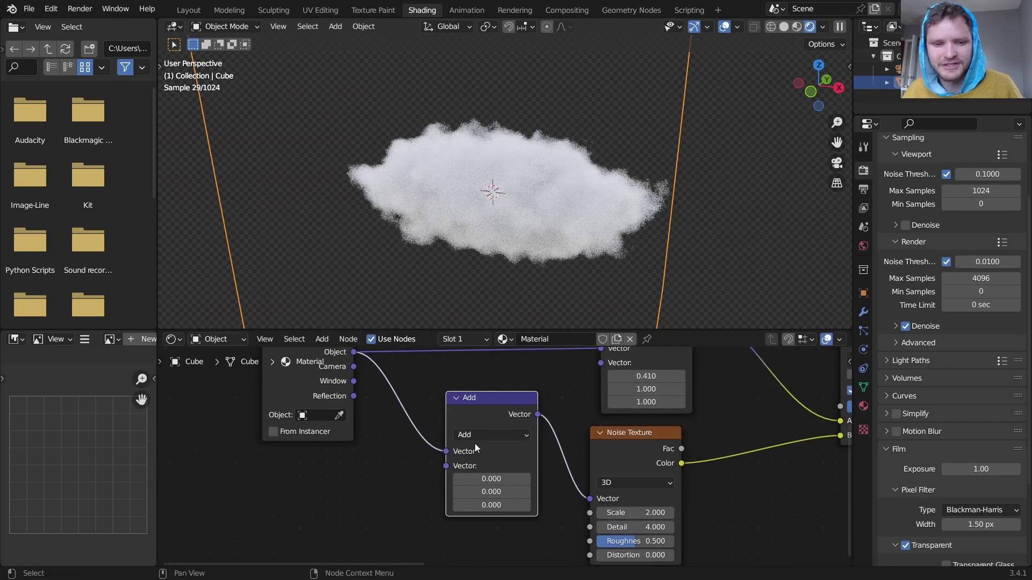
pyautogui.moveTo(492, 478); pyautogui.dragTo(612, 479)
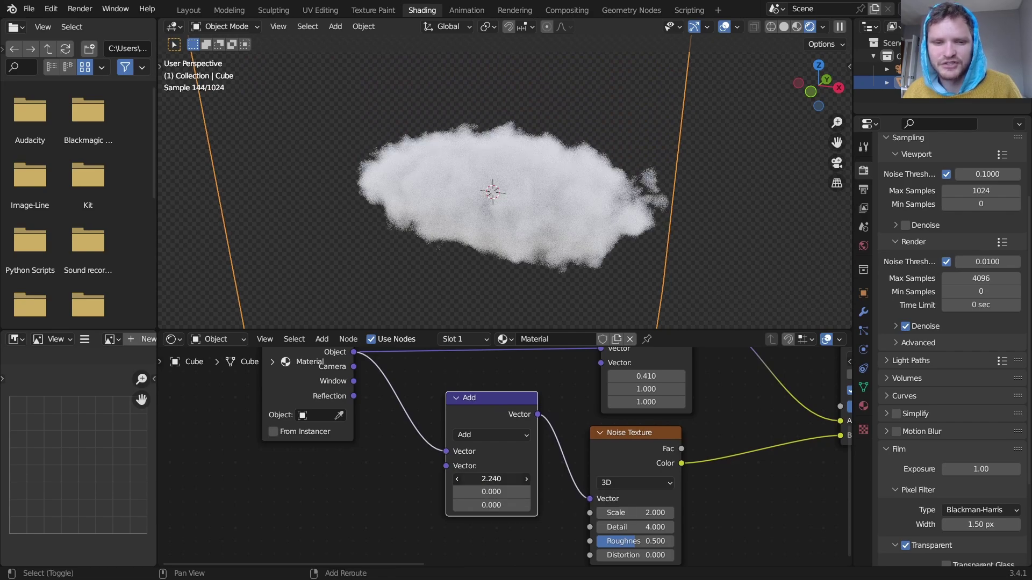
pyautogui.hotkey('ctrl', 'x')
# Step: Switch the Noise Texture to 4D and set its W to 5.1 to vary the cloud's shape
pyautogui.click(616, 483)
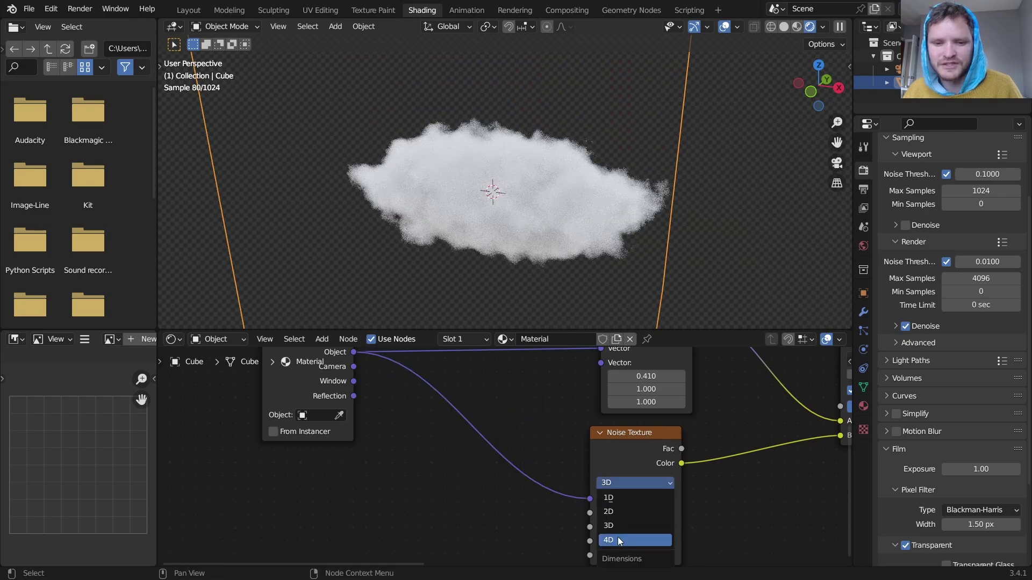
pyautogui.click(617, 540)
pyautogui.moveTo(643, 526); pyautogui.dragTo(623, 504, button='middle')
pyautogui.moveTo(625, 490)
pyautogui.mouseDown()
pyautogui.moveTo(721, 489)
pyautogui.moveTo(624, 489)
pyautogui.mouseUp()
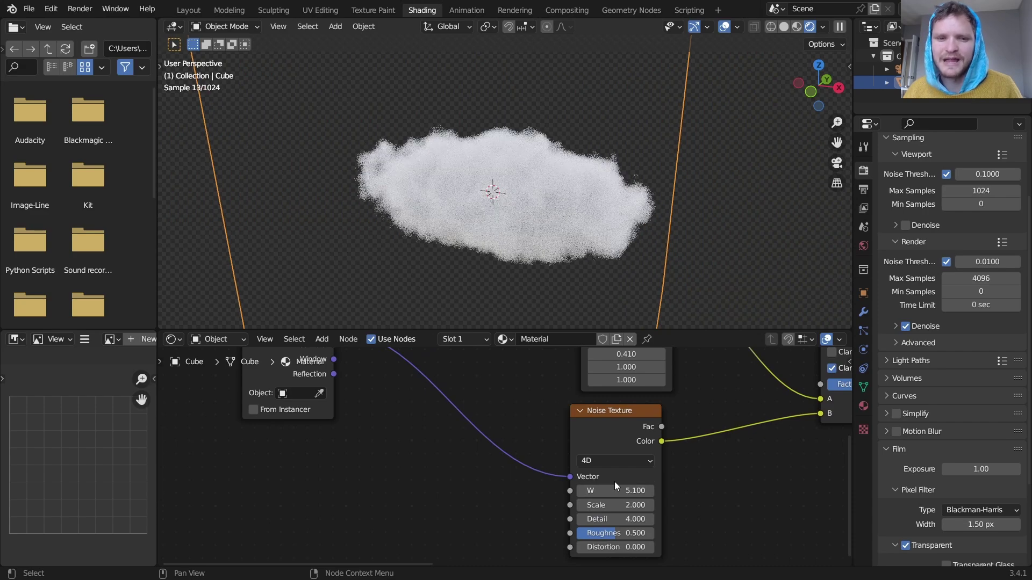
# Step: Duplicate the cloud cube and place the copy beside the original
pyautogui.moveTo(513, 180); pyautogui.dragTo(552, 185, button='middle')
pyautogui.scroll(-4, 552, 186)
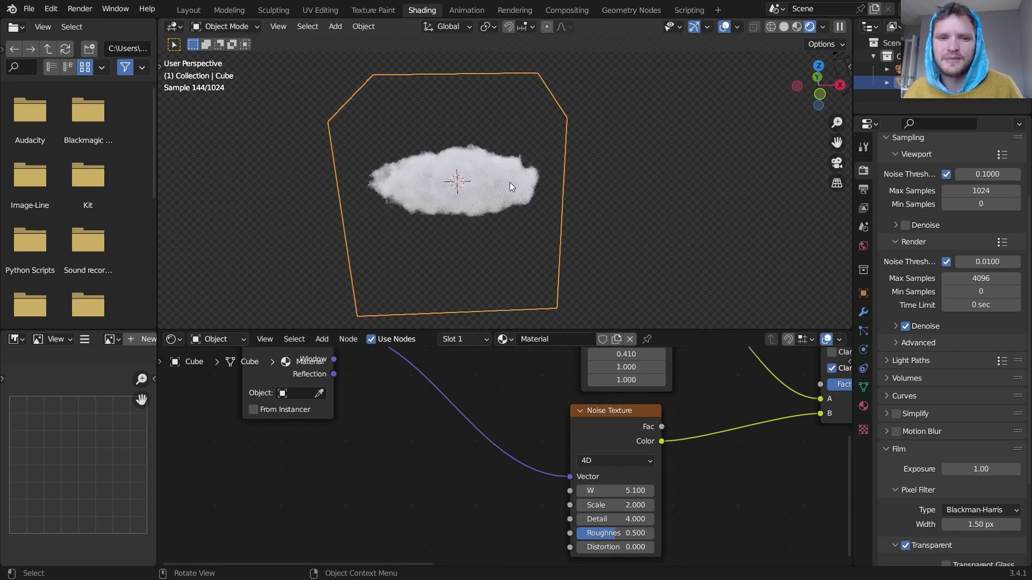
pyautogui.hotkey('shift', 'd')
pyautogui.click(645, 180)
# Step: Rescale the copied cloud cube and rotate it until its cloud stands nearly upright
pyautogui.press('s')
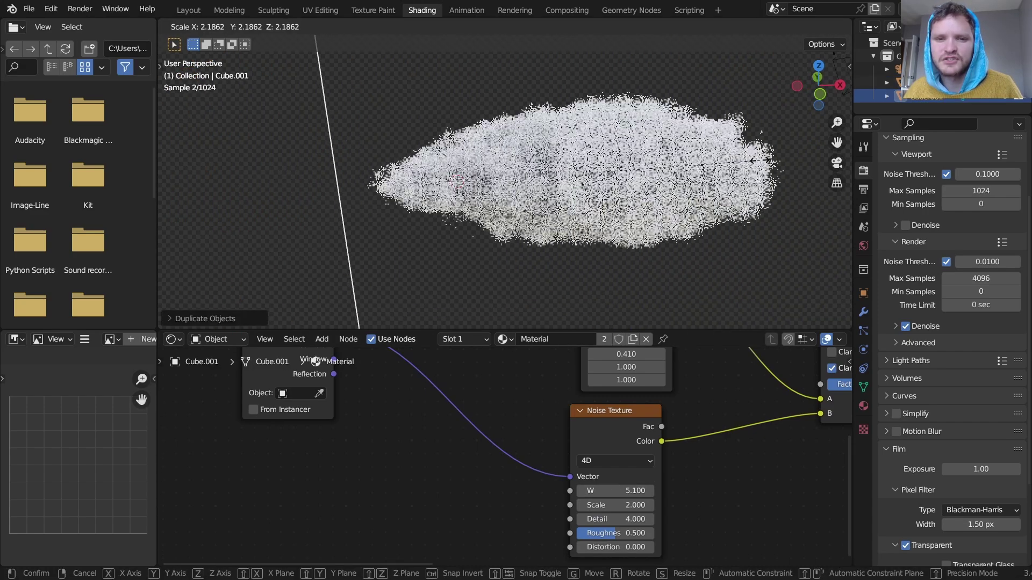
pyautogui.click(694, 168)
pyautogui.press('r')
pyautogui.click(574, 132)
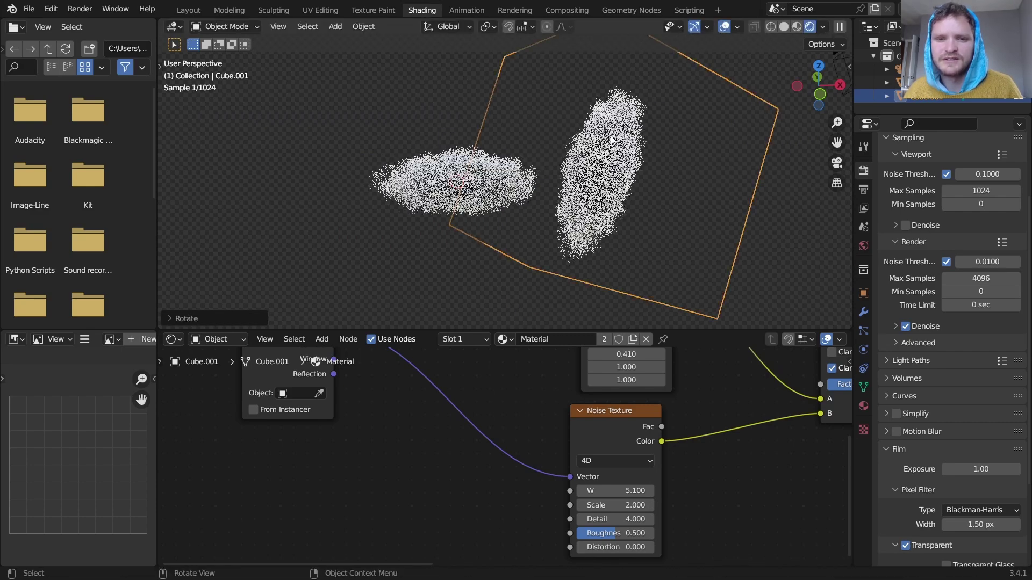
# Step: Delete the rotated duplicate cloud cube and select the original cube to bring up its material's Multiply node
pyautogui.press('x')
pyautogui.click(576, 138)
pyautogui.moveTo(544, 390); pyautogui.dragTo(554, 479, button='middle')
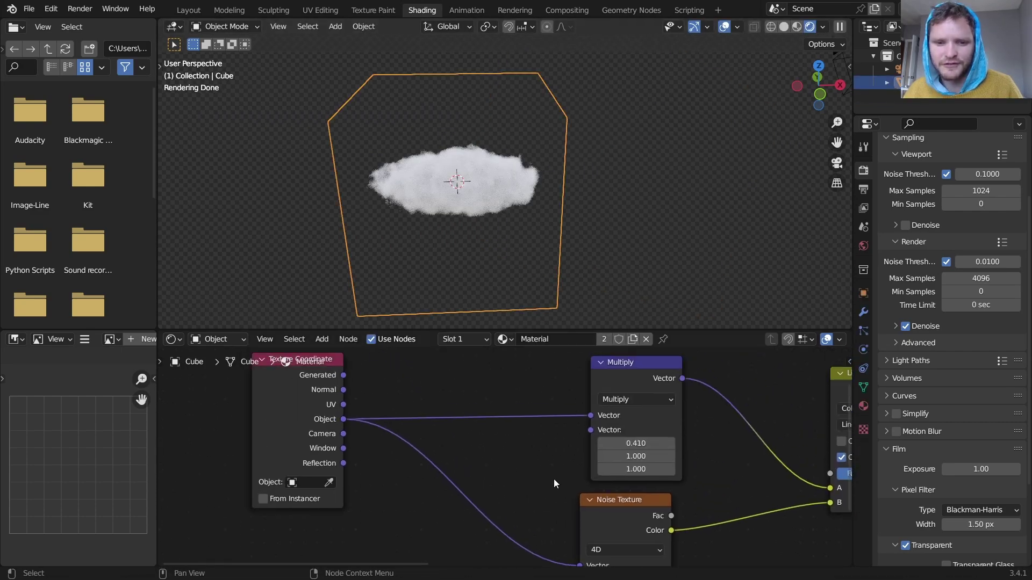
# Step: Set the Multiply node's vector to 0.47 in X and 0.58 in Z to reshape the cloud, then deselect the cube
pyautogui.moveTo(449, 218); pyautogui.dragTo(457, 214, button='middle')
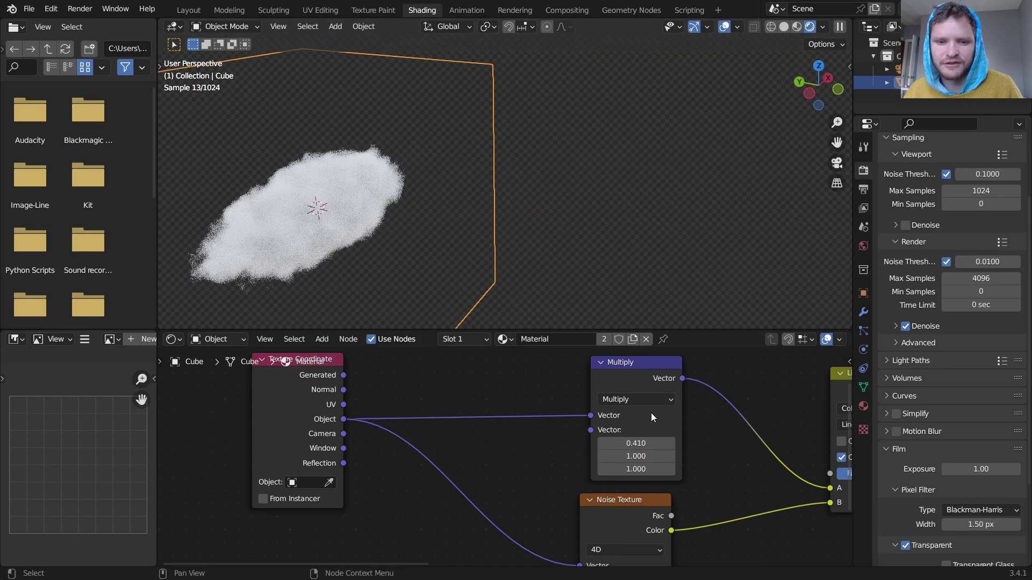
pyautogui.moveTo(637, 444); pyautogui.dragTo(631, 469)
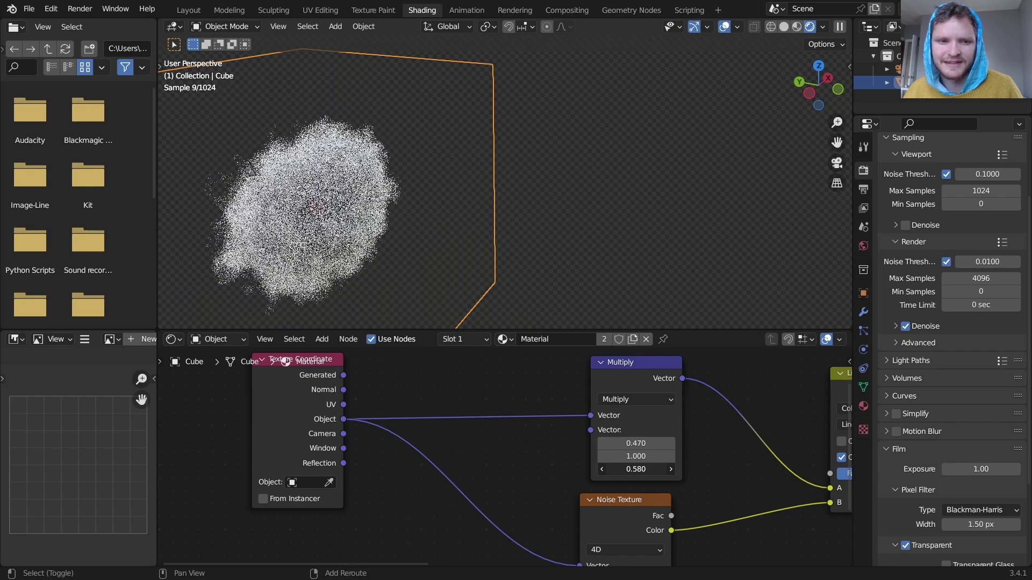
pyautogui.click(541, 150)
pyautogui.moveTo(504, 169); pyautogui.dragTo(489, 214, button='middle')
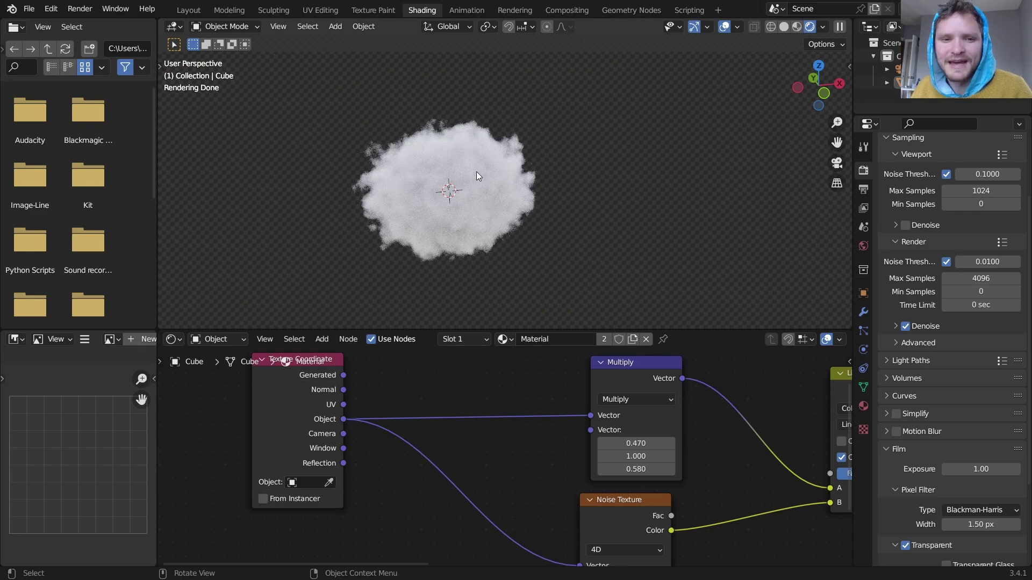
pyautogui.moveTo(477, 173); pyautogui.dragTo(486, 170, button='middle')
pyautogui.scroll(-4, 657, 444)
pyautogui.scroll(-1, 655, 439)
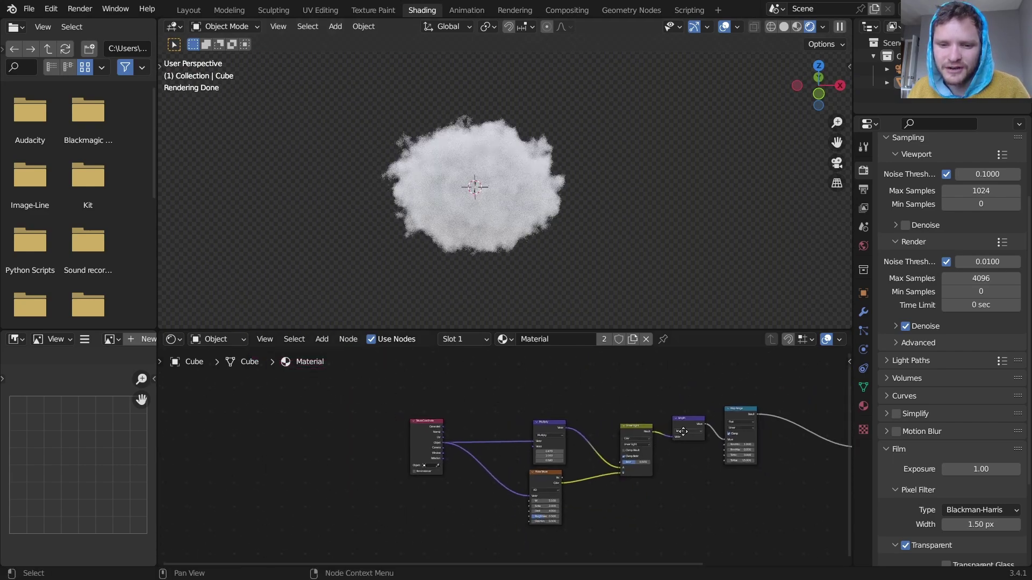
pyautogui.moveTo(678, 432); pyautogui.dragTo(521, 433, button='middle')
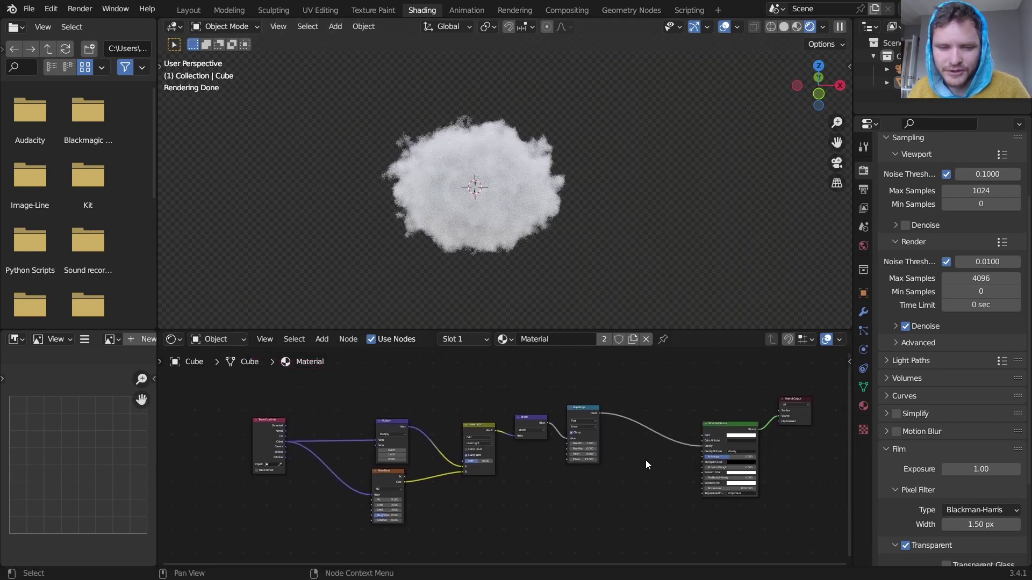